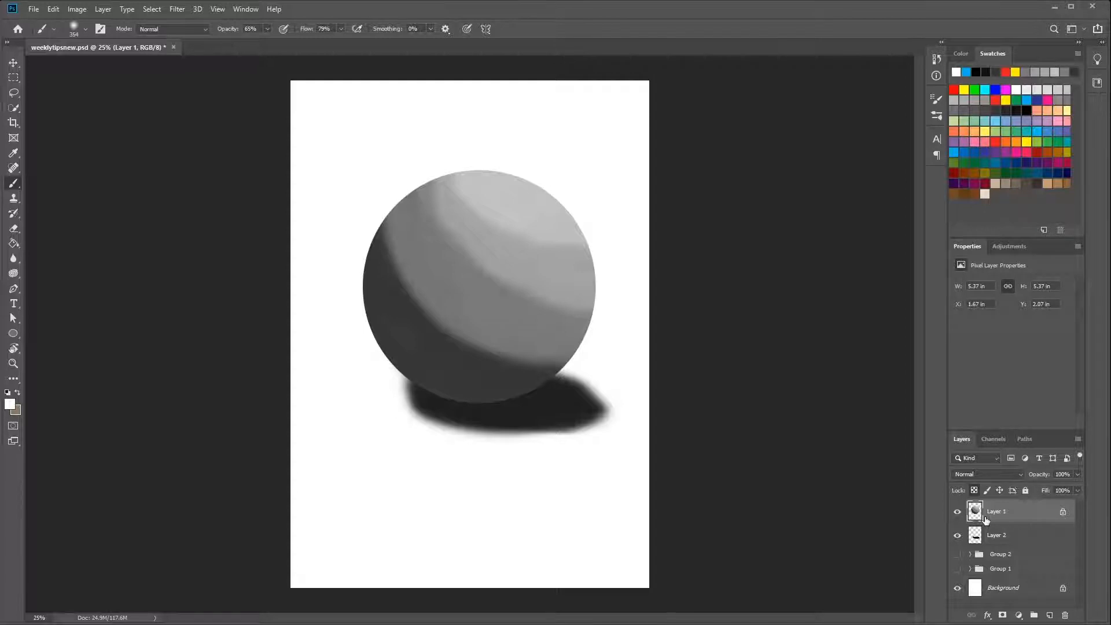
Add a new layer above Layer 1 and set its blend mode to Color
{"action": "left_click", "coordinate": [1050, 617]}
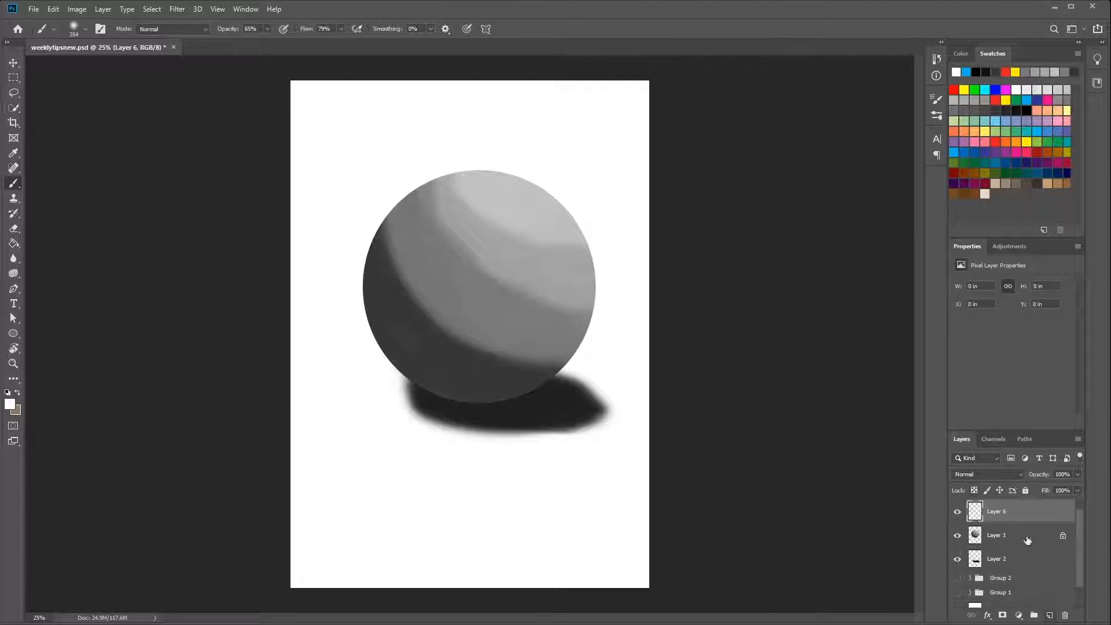
{"action": "left_click", "coordinate": [1022, 474]}
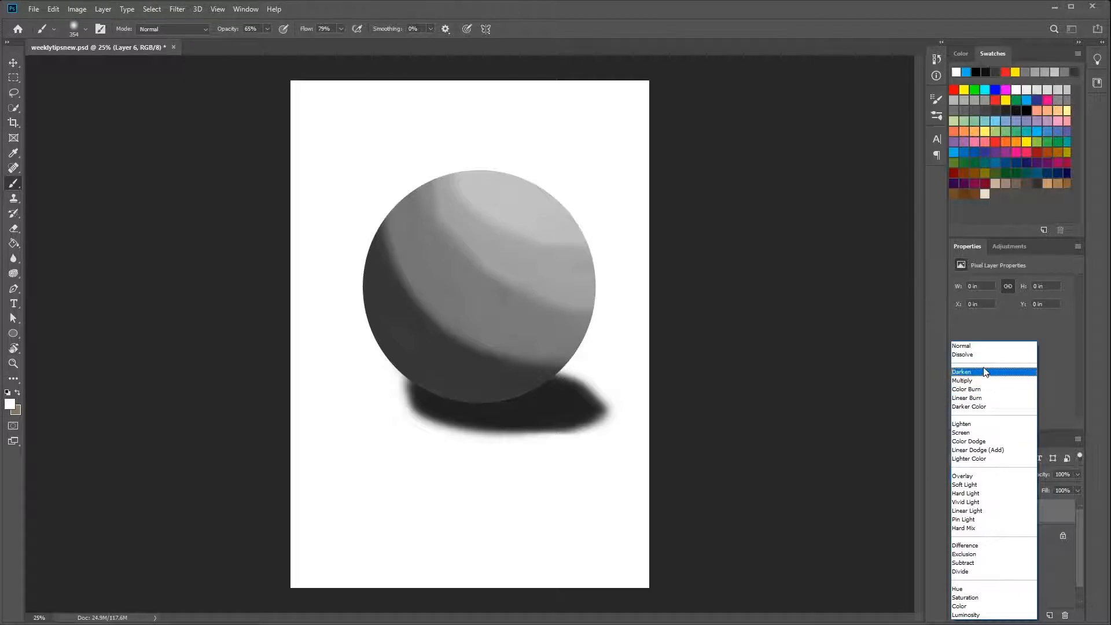
{"action": "left_click", "coordinate": [1089, 529]}
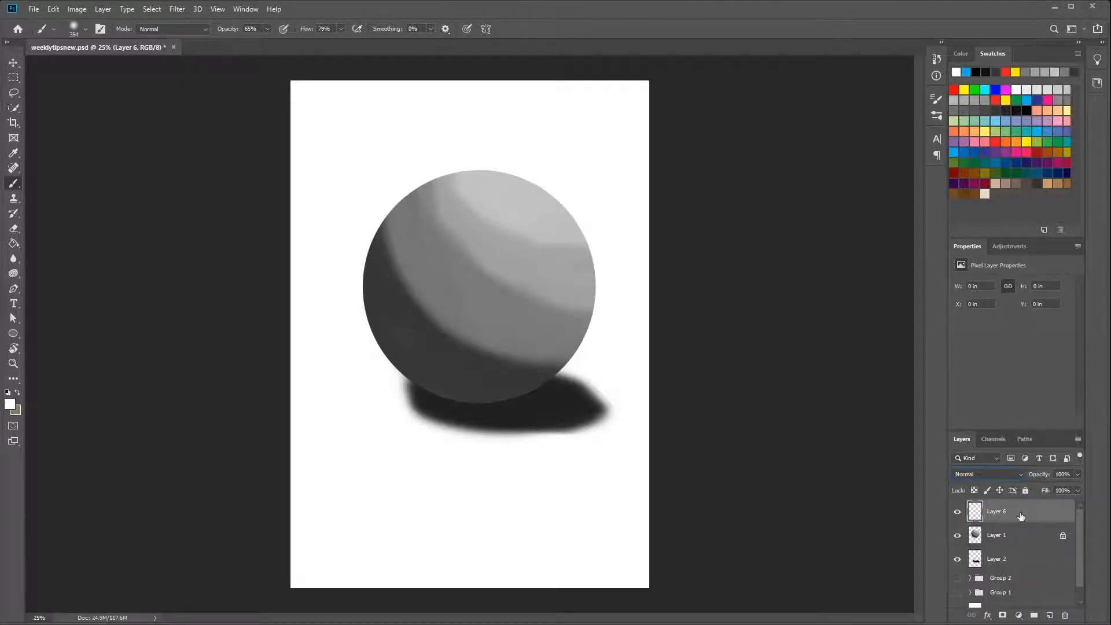
{"action": "left_click", "coordinate": [1008, 478]}
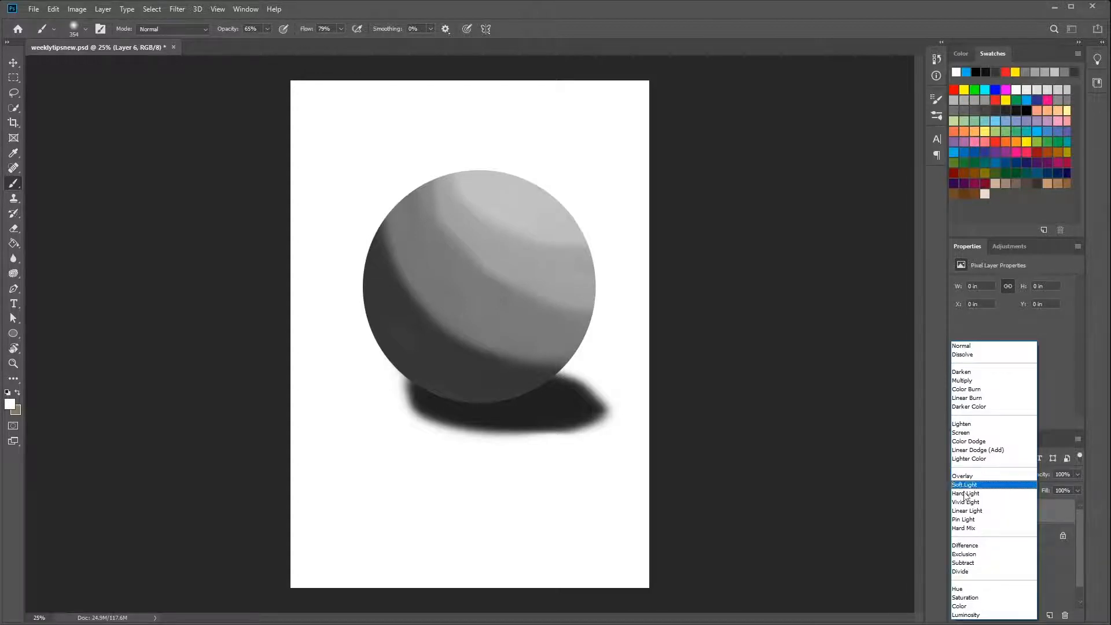
{"action": "left_click", "coordinate": [982, 607]}
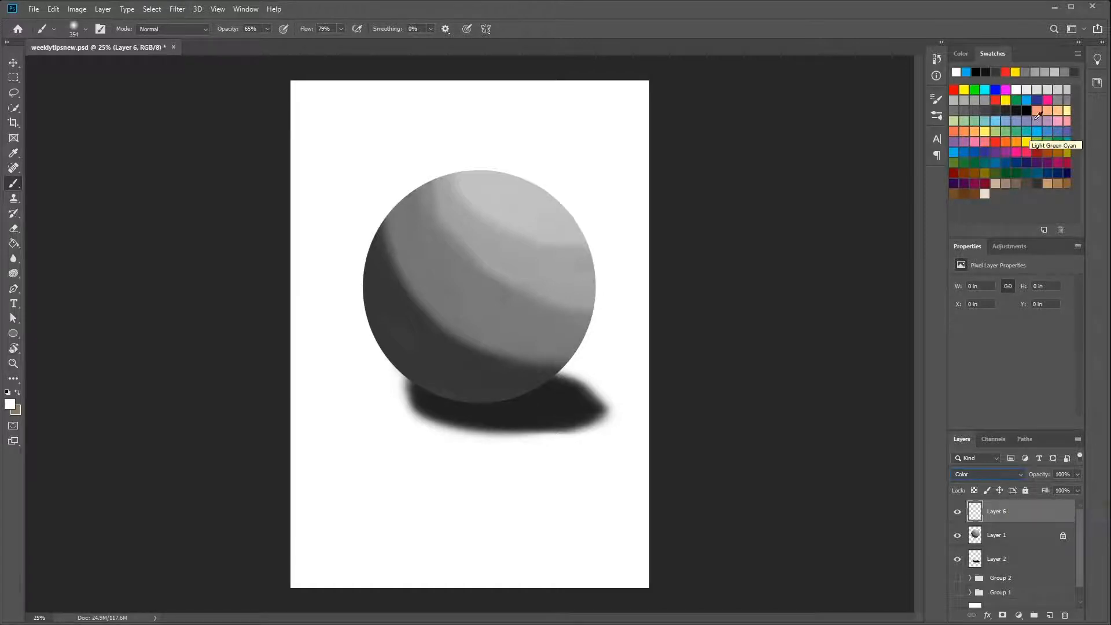
Paint the left part of the grey sphere with the soft brush in a light blue swatch colour
{"action": "left_click", "coordinate": [1007, 119]}
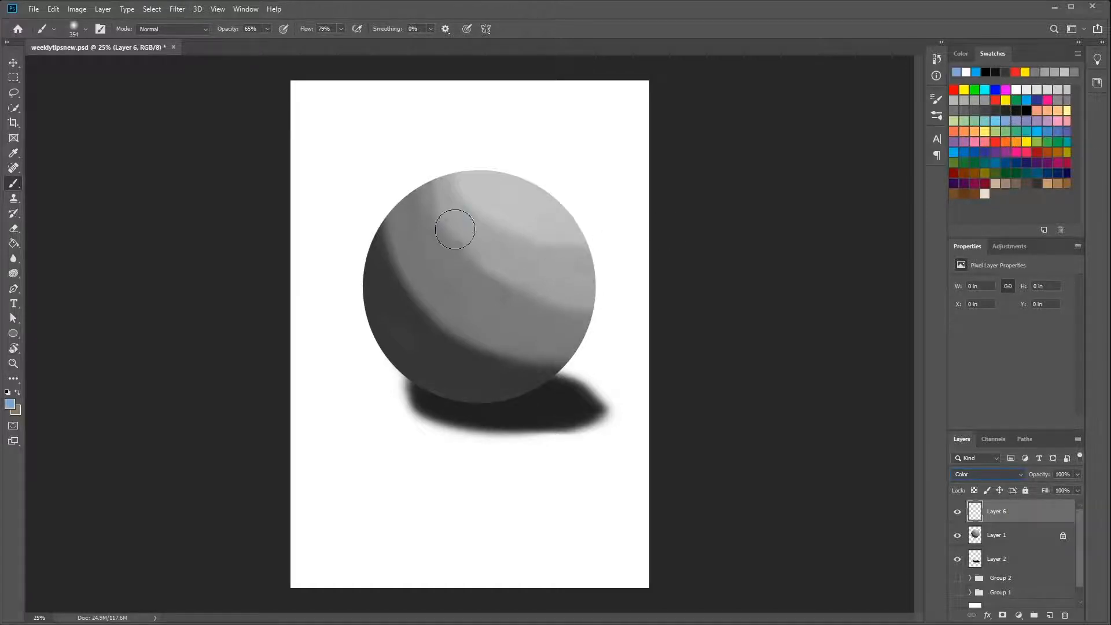
{"action": "mouse_move", "coordinate": [449, 223]}
{"action": "left_mouse_down"}
{"action": "mouse_move", "coordinate": [409, 246]}
{"action": "mouse_move", "coordinate": [423, 233]}
{"action": "mouse_move", "coordinate": [401, 263]}
{"action": "mouse_move", "coordinate": [427, 271]}
{"action": "mouse_move", "coordinate": [418, 308]}
{"action": "mouse_move", "coordinate": [460, 344]}
{"action": "left_mouse_up"}
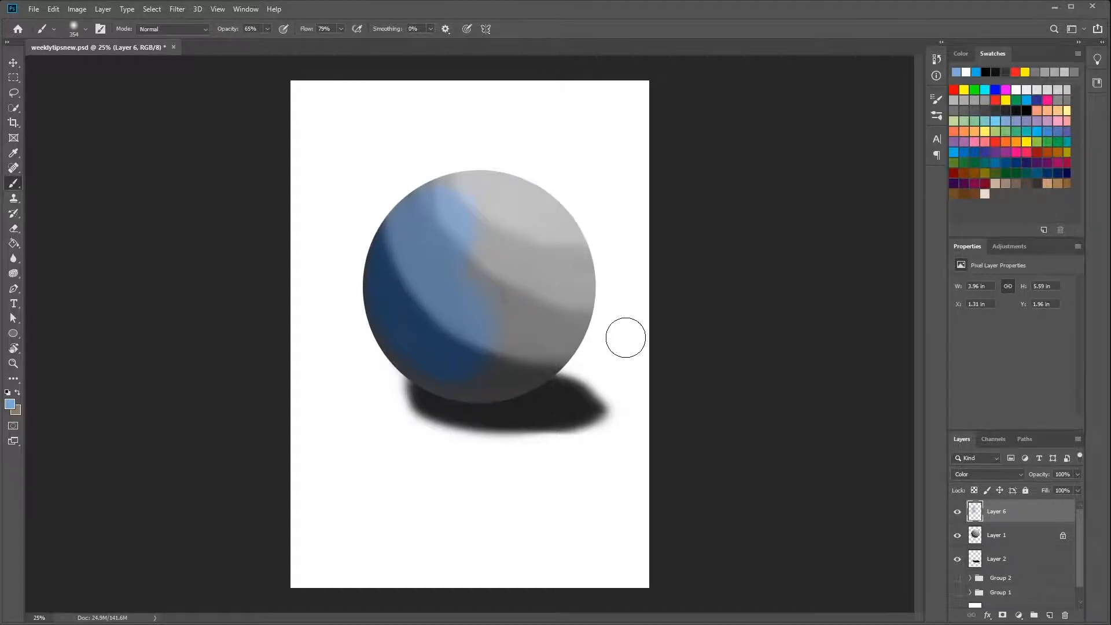
{"action": "mouse_move", "coordinate": [469, 280]}
{"action": "left_mouse_down"}
{"action": "mouse_move", "coordinate": [442, 219]}
{"action": "mouse_move", "coordinate": [406, 234]}
{"action": "mouse_move", "coordinate": [409, 322]}
{"action": "mouse_move", "coordinate": [416, 270]}
{"action": "left_mouse_up"}
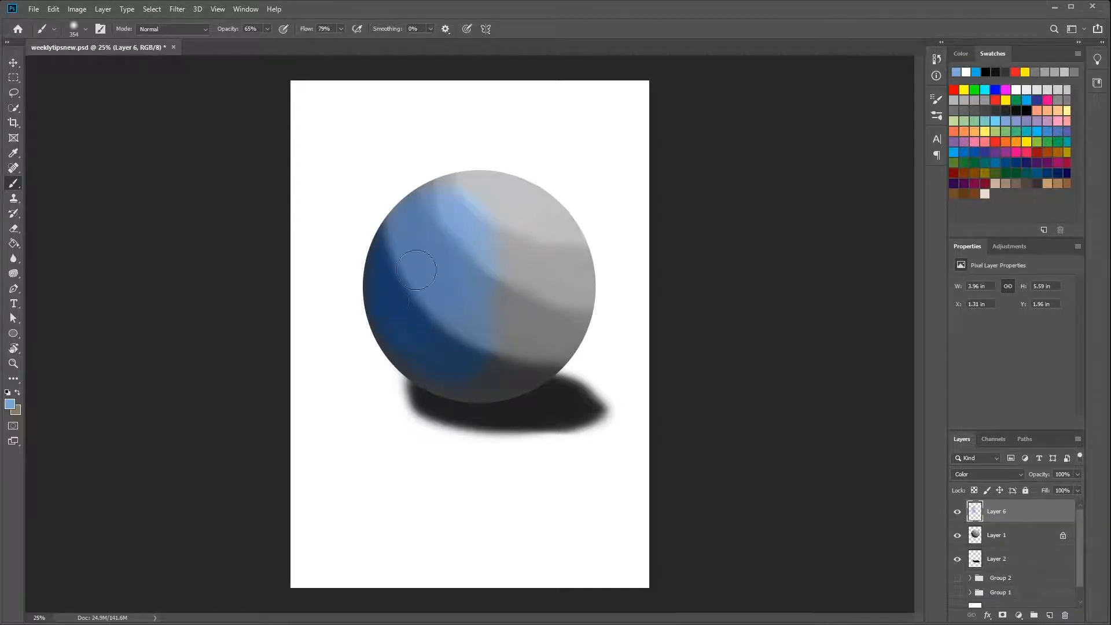
Paint the right part of the sphere in a green swatch colour and reduce the brush size to 80 px
{"action": "left_click", "coordinate": [1008, 132]}
{"action": "mouse_move", "coordinate": [513, 251]}
{"action": "left_mouse_down"}
{"action": "mouse_move", "coordinate": [526, 263]}
{"action": "mouse_move", "coordinate": [503, 301]}
{"action": "mouse_move", "coordinate": [535, 336]}
{"action": "mouse_move", "coordinate": [551, 236]}
{"action": "mouse_move", "coordinate": [557, 250]}
{"action": "mouse_move", "coordinate": [506, 205]}
{"action": "mouse_move", "coordinate": [517, 195]}
{"action": "mouse_move", "coordinate": [500, 212]}
{"action": "mouse_move", "coordinate": [520, 233]}
{"action": "mouse_move", "coordinate": [512, 255]}
{"action": "left_mouse_up"}
{"action": "right_click", "coordinate": [595, 198]}
{"action": "left_click", "coordinate": [665, 223]}
{"action": "right_click", "coordinate": [555, 220]}
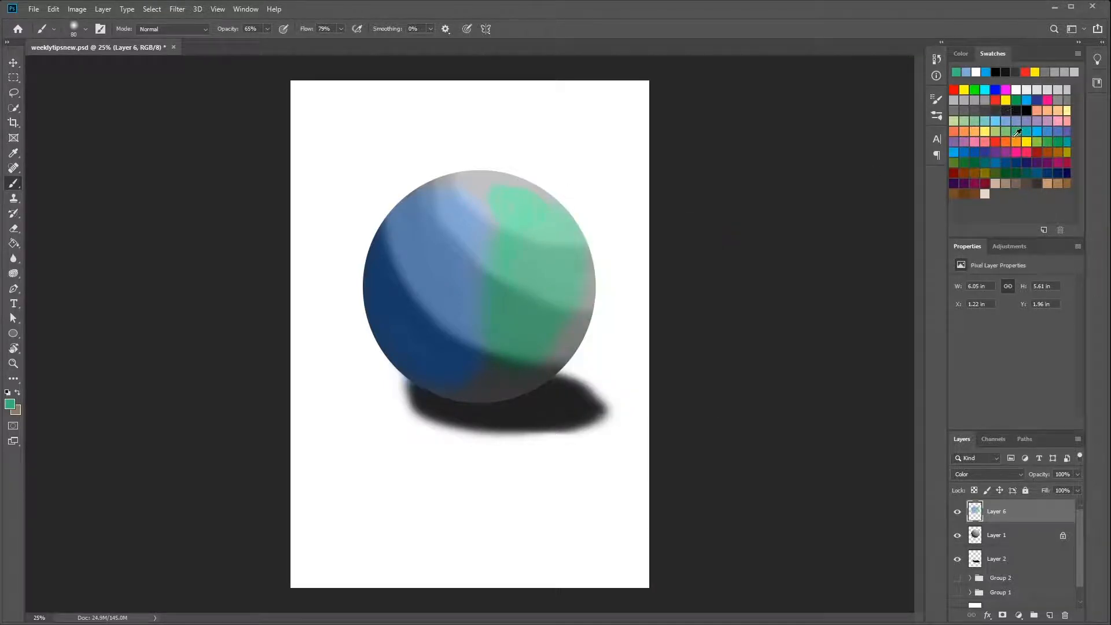
Repaint the blue left half of the sphere in a brighter sky blue, out to its edges and up to the green
{"action": "left_click", "coordinate": [995, 121]}
{"action": "mouse_move", "coordinate": [491, 191]}
{"action": "left_mouse_down"}
{"action": "mouse_move", "coordinate": [467, 228]}
{"action": "mouse_move", "coordinate": [483, 184]}
{"action": "mouse_move", "coordinate": [471, 192]}
{"action": "mouse_move", "coordinate": [481, 201]}
{"action": "mouse_move", "coordinate": [495, 173]}
{"action": "mouse_move", "coordinate": [435, 180]}
{"action": "mouse_move", "coordinate": [419, 237]}
{"action": "mouse_move", "coordinate": [455, 191]}
{"action": "mouse_move", "coordinate": [459, 262]}
{"action": "mouse_move", "coordinate": [475, 215]}
{"action": "mouse_move", "coordinate": [462, 200]}
{"action": "mouse_move", "coordinate": [399, 286]}
{"action": "mouse_move", "coordinate": [418, 203]}
{"action": "mouse_move", "coordinate": [392, 267]}
{"action": "mouse_move", "coordinate": [485, 267]}
{"action": "mouse_move", "coordinate": [442, 199]}
{"action": "mouse_move", "coordinate": [510, 346]}
{"action": "left_mouse_up"}
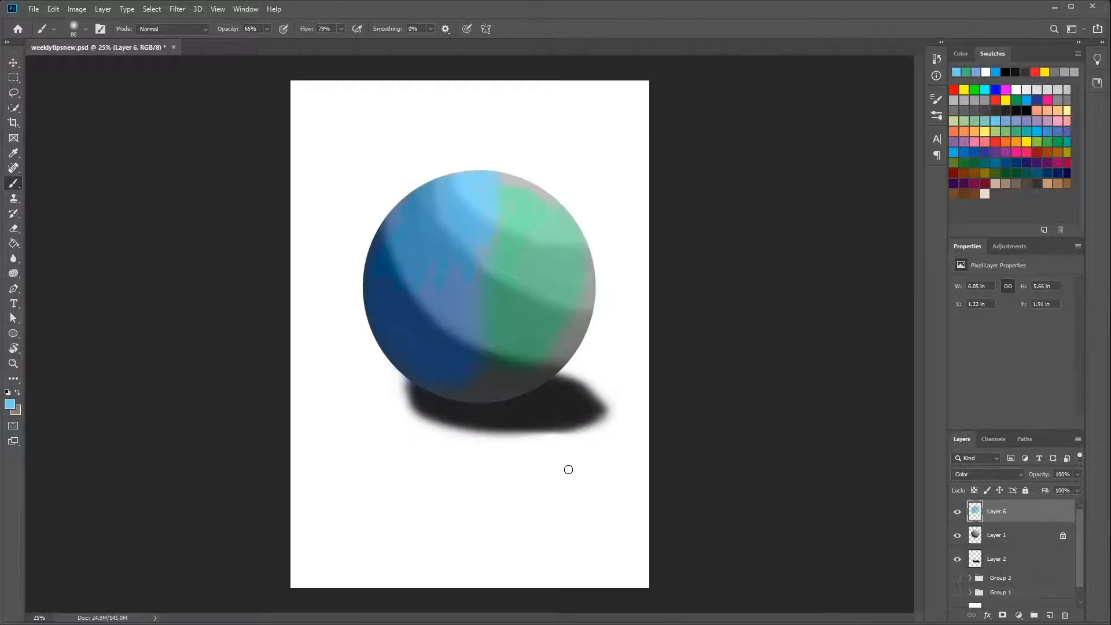
{"action": "mouse_move", "coordinate": [464, 255]}
{"action": "left_mouse_down"}
{"action": "mouse_move", "coordinate": [445, 316]}
{"action": "mouse_move", "coordinate": [469, 346]}
{"action": "left_mouse_up"}
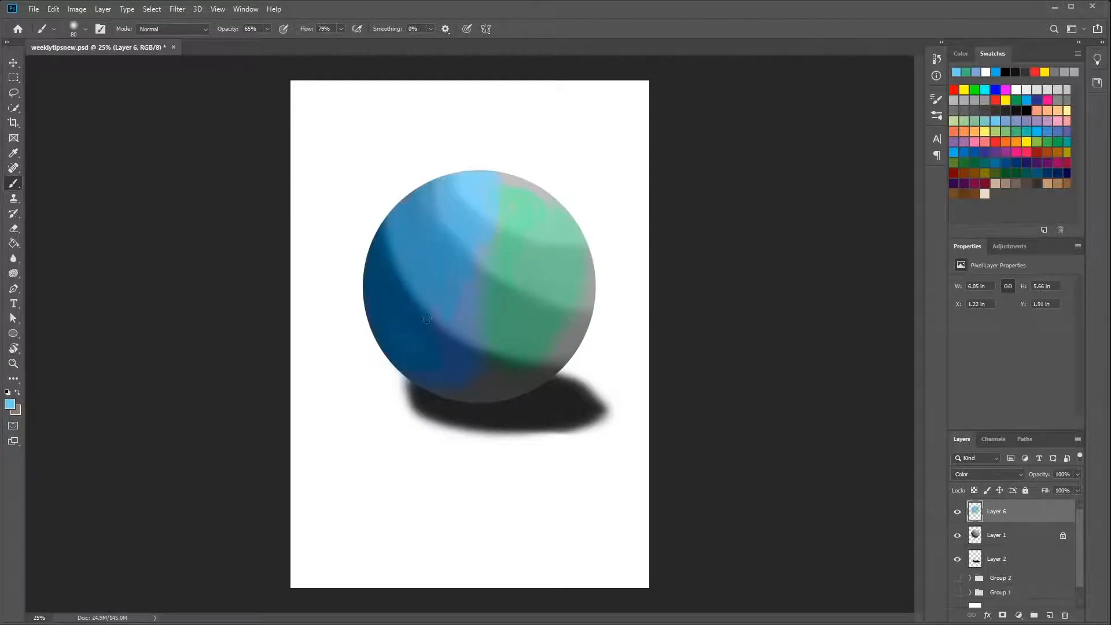
{"action": "mouse_move", "coordinate": [436, 315]}
{"action": "left_mouse_down"}
{"action": "mouse_move", "coordinate": [442, 352]}
{"action": "mouse_move", "coordinate": [470, 262]}
{"action": "mouse_move", "coordinate": [477, 314]}
{"action": "mouse_move", "coordinate": [483, 234]}
{"action": "left_mouse_up"}
Set the brush size to 102 px and fill the remaining grey areas of the sphere's right half with green
{"action": "left_click", "coordinate": [1006, 130]}
{"action": "right_click", "coordinate": [514, 236]}
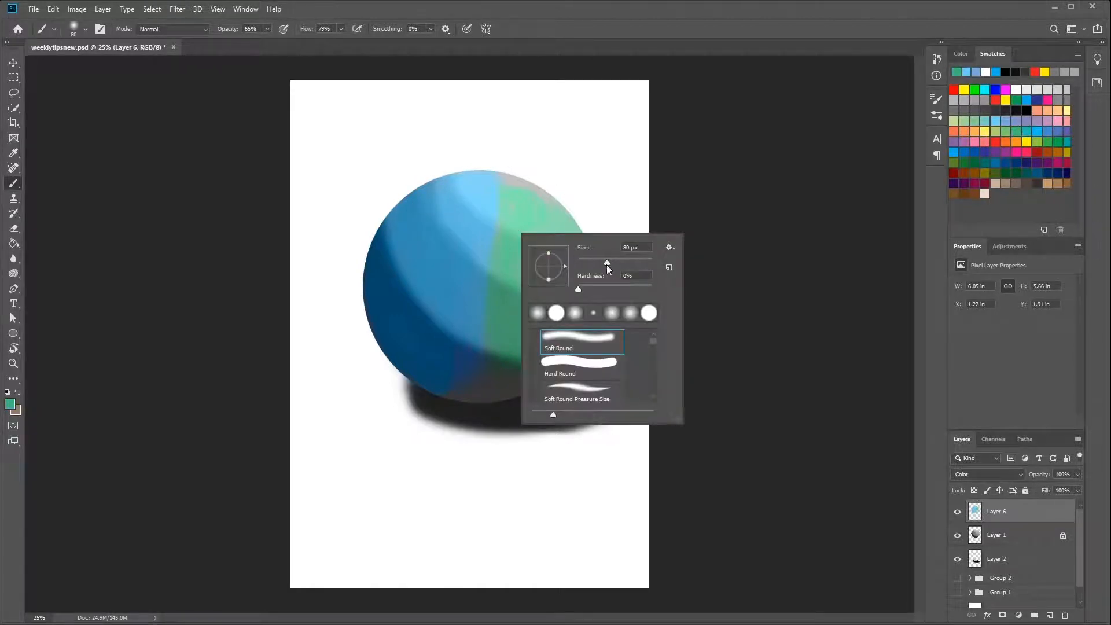
{"action": "mouse_move", "coordinate": [511, 211]}
{"action": "left_mouse_down"}
{"action": "mouse_move", "coordinate": [514, 238]}
{"action": "mouse_move", "coordinate": [513, 179]}
{"action": "mouse_move", "coordinate": [505, 180]}
{"action": "mouse_move", "coordinate": [553, 216]}
{"action": "mouse_move", "coordinate": [545, 199]}
{"action": "mouse_move", "coordinate": [524, 186]}
{"action": "mouse_move", "coordinate": [580, 244]}
{"action": "mouse_move", "coordinate": [570, 223]}
{"action": "mouse_move", "coordinate": [590, 283]}
{"action": "mouse_move", "coordinate": [589, 269]}
{"action": "mouse_move", "coordinate": [580, 323]}
{"action": "mouse_move", "coordinate": [567, 323]}
{"action": "mouse_move", "coordinate": [561, 362]}
{"action": "mouse_move", "coordinate": [573, 342]}
{"action": "mouse_move", "coordinate": [539, 372]}
{"action": "mouse_move", "coordinate": [497, 367]}
{"action": "mouse_move", "coordinate": [456, 394]}
{"action": "mouse_move", "coordinate": [496, 364]}
{"action": "mouse_move", "coordinate": [460, 394]}
{"action": "mouse_move", "coordinate": [538, 371]}
{"action": "mouse_move", "coordinate": [488, 398]}
{"action": "mouse_move", "coordinate": [522, 389]}
{"action": "mouse_move", "coordinate": [574, 305]}
{"action": "mouse_move", "coordinate": [578, 330]}
{"action": "mouse_move", "coordinate": [567, 332]}
{"action": "mouse_move", "coordinate": [555, 300]}
{"action": "mouse_move", "coordinate": [521, 351]}
{"action": "mouse_move", "coordinate": [525, 318]}
{"action": "mouse_move", "coordinate": [502, 272]}
{"action": "mouse_move", "coordinate": [494, 342]}
{"action": "mouse_move", "coordinate": [499, 317]}
{"action": "left_mouse_up"}
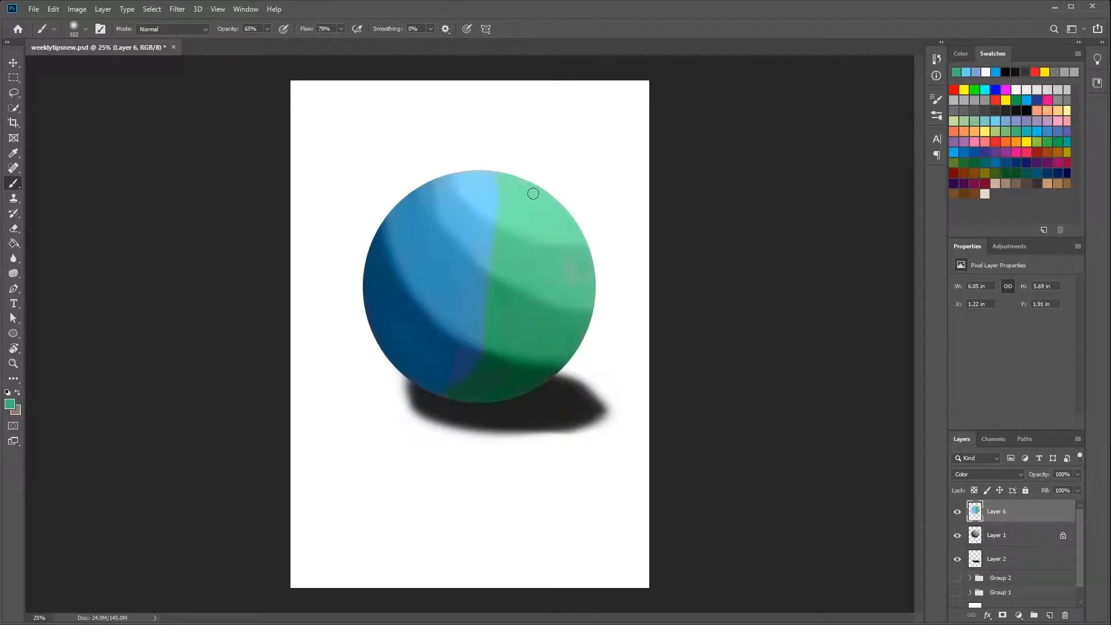
Add a new layer above Layer 6 with the Multiply blend mode, and sample a green from the sphere's right half
{"action": "left_click", "coordinate": [1050, 615]}
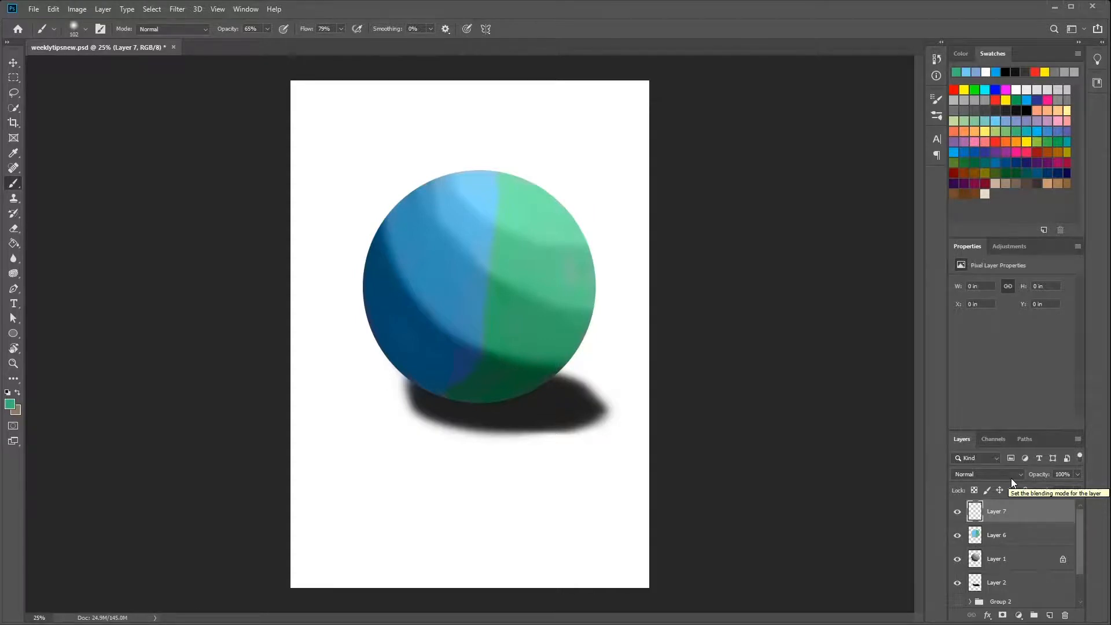
{"action": "key", "text": "alt"}
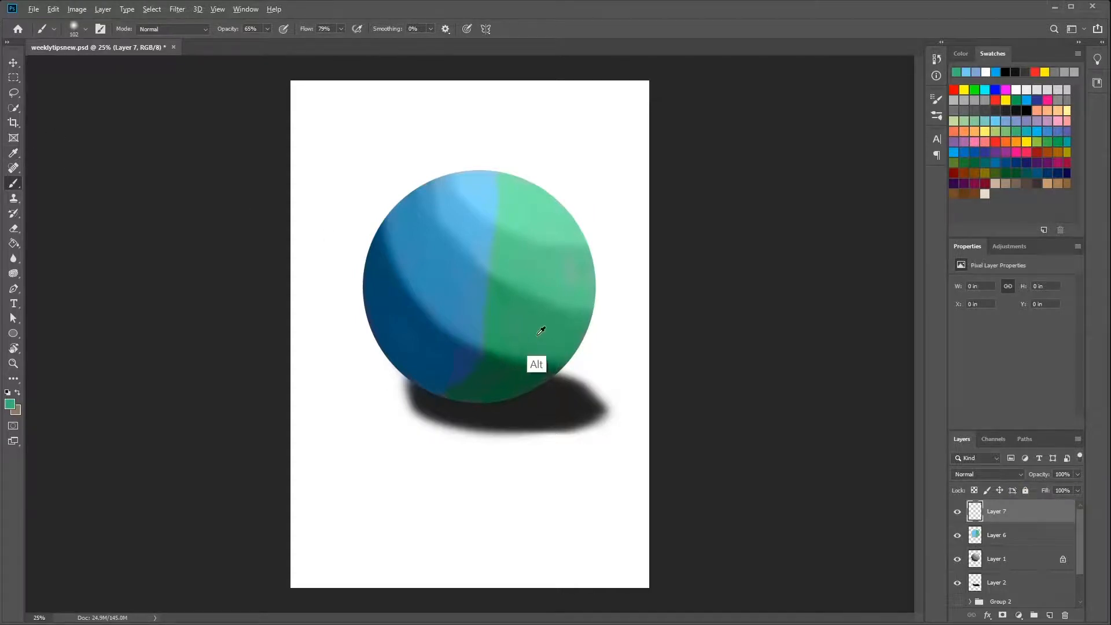
{"action": "left_click", "coordinate": [546, 325], "text": "alt"}
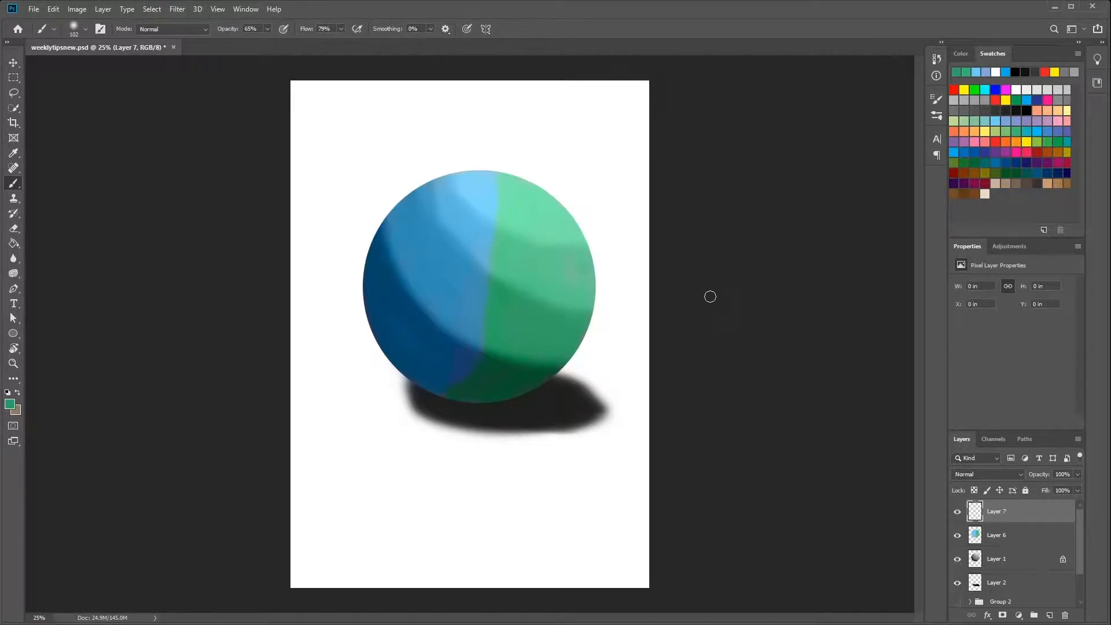
{"action": "left_click", "coordinate": [1006, 473]}
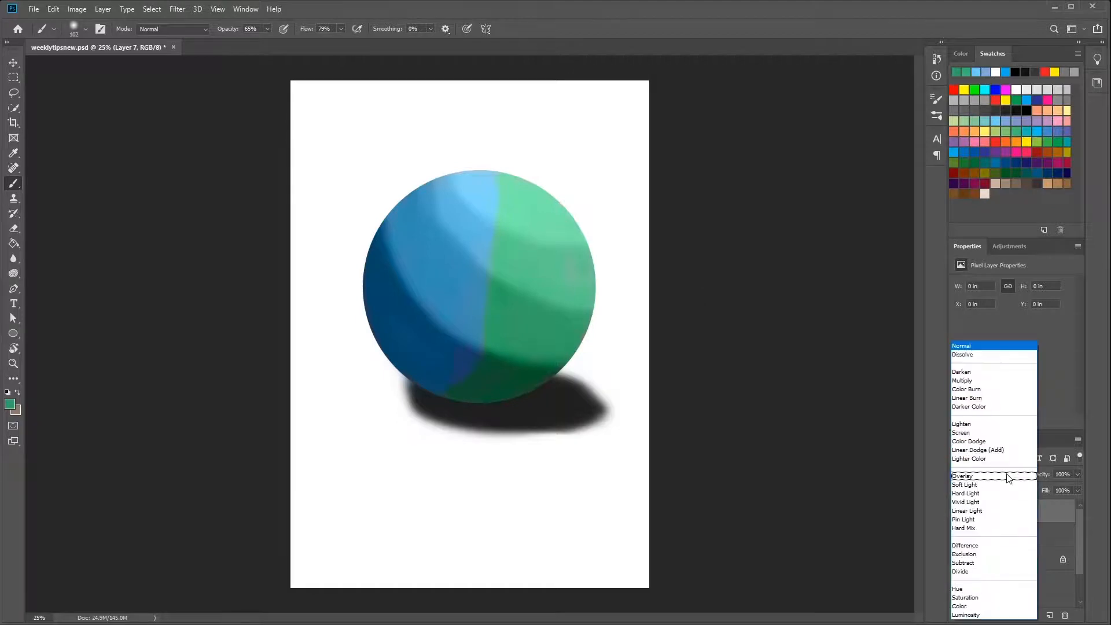
{"action": "left_click", "coordinate": [983, 382]}
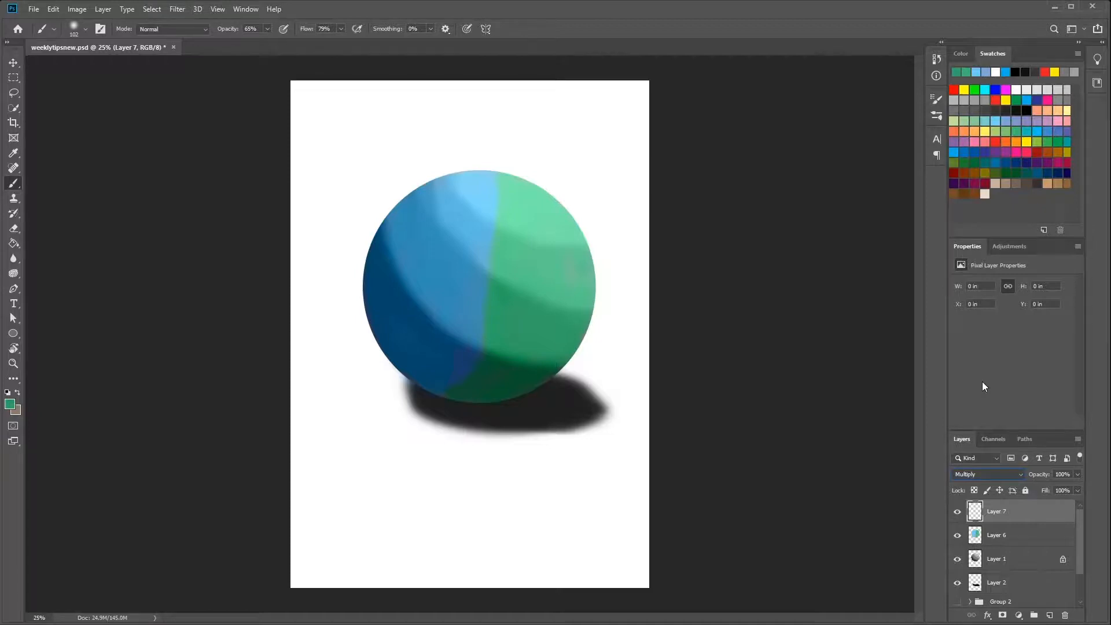
Test a white stroke on the Multiply layer, and paint black shading along the lower edge of the green half
{"action": "left_click", "coordinate": [1017, 90]}
{"action": "mouse_move", "coordinate": [549, 280]}
{"action": "left_mouse_down"}
{"action": "mouse_move", "coordinate": [557, 257]}
{"action": "mouse_move", "coordinate": [541, 234]}
{"action": "left_mouse_up"}
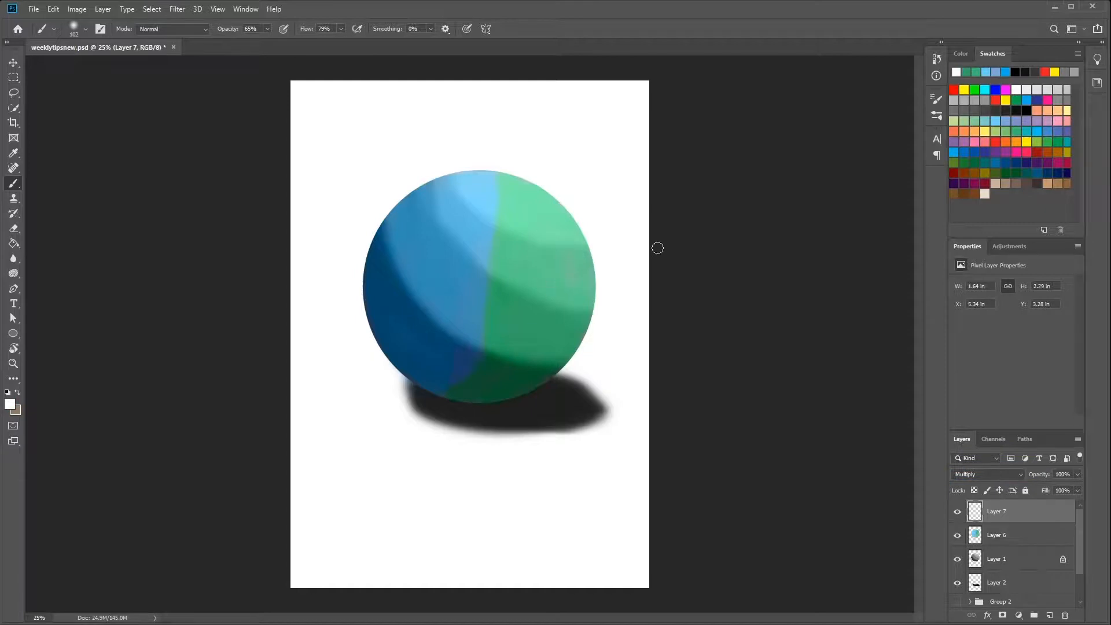
{"action": "left_click", "coordinate": [1026, 110]}
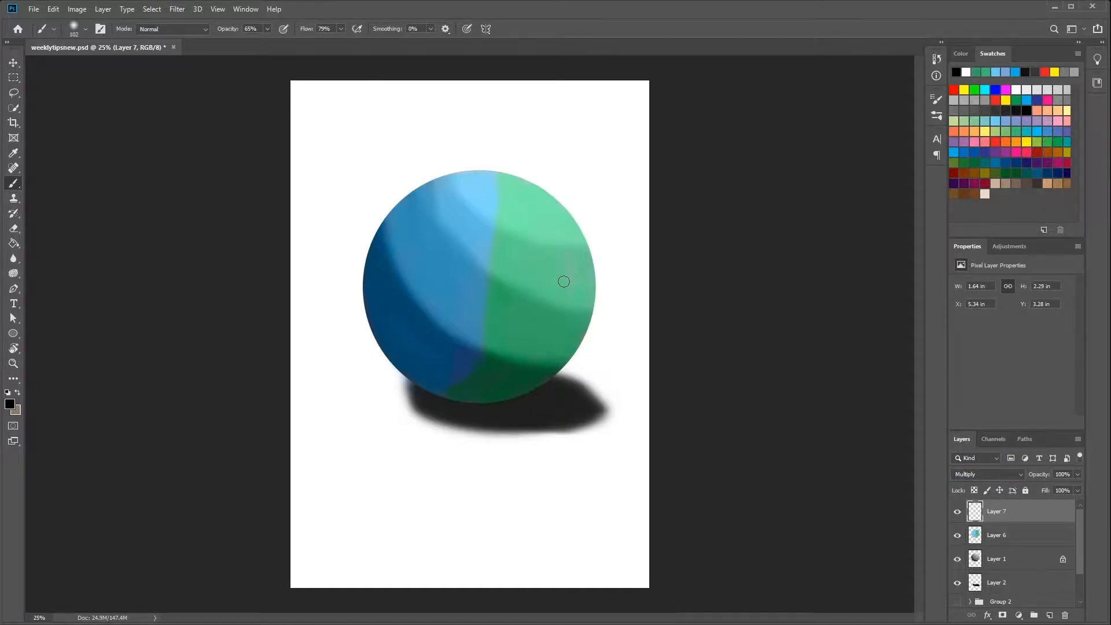
{"action": "mouse_move", "coordinate": [566, 278]}
{"action": "left_mouse_down"}
{"action": "mouse_move", "coordinate": [578, 300]}
{"action": "mouse_move", "coordinate": [583, 254]}
{"action": "mouse_move", "coordinate": [585, 323]}
{"action": "mouse_move", "coordinate": [588, 290]}
{"action": "mouse_move", "coordinate": [573, 337]}
{"action": "mouse_move", "coordinate": [571, 293]}
{"action": "mouse_move", "coordinate": [536, 354]}
{"action": "mouse_move", "coordinate": [552, 306]}
{"action": "mouse_move", "coordinate": [537, 333]}
{"action": "mouse_move", "coordinate": [535, 359]}
{"action": "mouse_move", "coordinate": [563, 343]}
{"action": "mouse_move", "coordinate": [549, 371]}
{"action": "mouse_move", "coordinate": [573, 338]}
{"action": "mouse_move", "coordinate": [535, 368]}
{"action": "mouse_move", "coordinate": [512, 375]}
{"action": "mouse_move", "coordinate": [521, 357]}
{"action": "mouse_move", "coordinate": [478, 378]}
{"action": "mouse_move", "coordinate": [506, 347]}
{"action": "mouse_move", "coordinate": [470, 385]}
{"action": "mouse_move", "coordinate": [450, 386]}
{"action": "mouse_move", "coordinate": [551, 337]}
{"action": "left_mouse_up"}
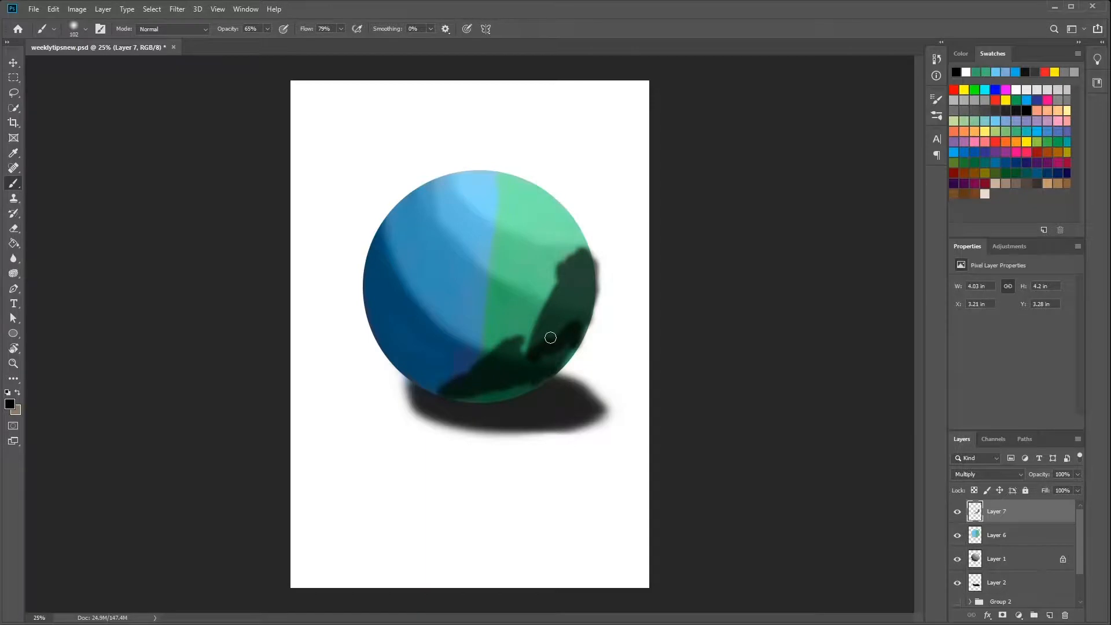
Try the Darken blend mode on Layer 7 and switch it back to Multiply
{"action": "left_click", "coordinate": [989, 473]}
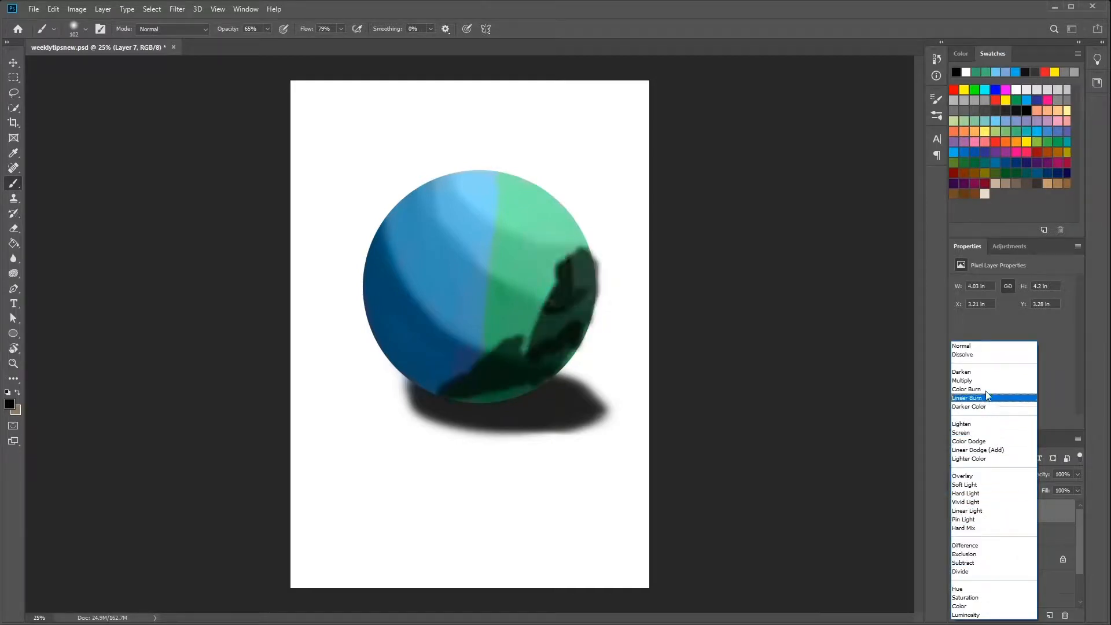
{"action": "left_click", "coordinate": [980, 373]}
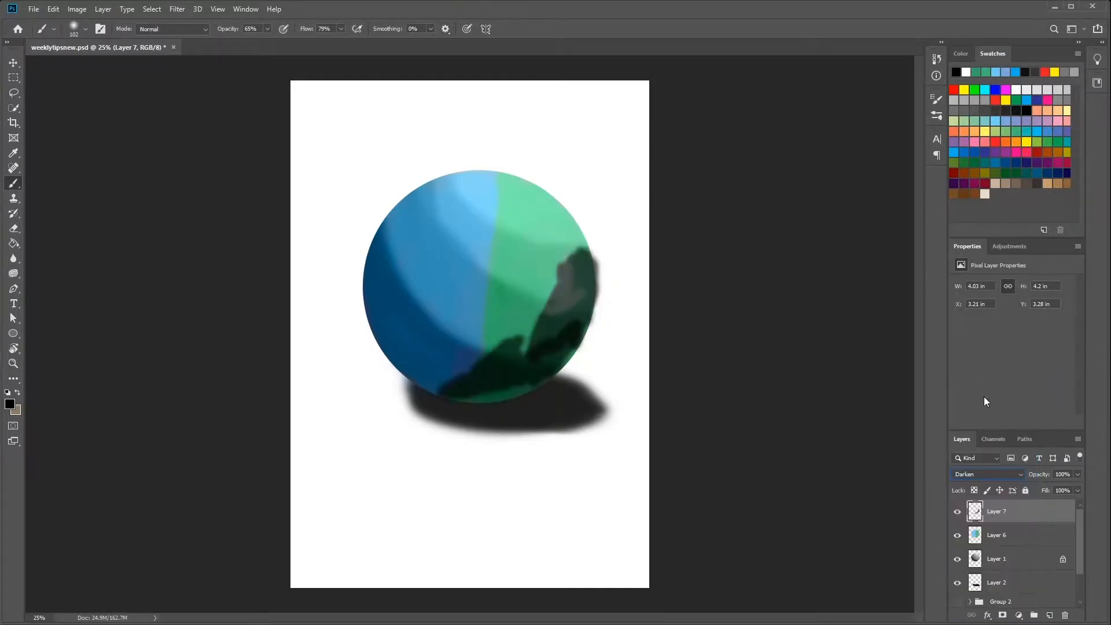
{"action": "left_click", "coordinate": [996, 478]}
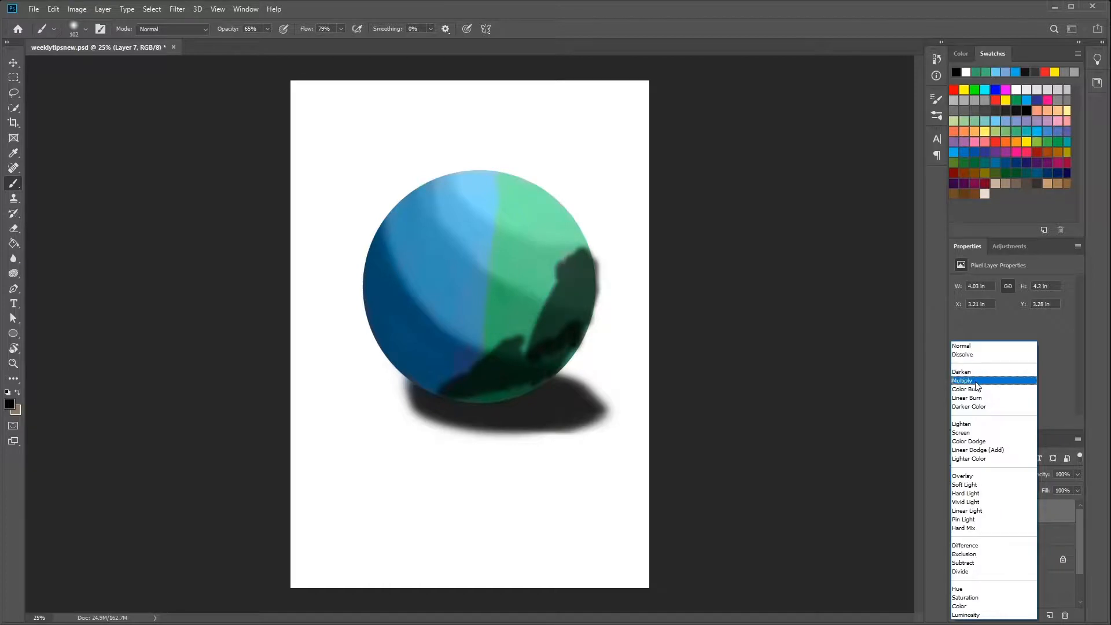
{"action": "left_click", "coordinate": [977, 385]}
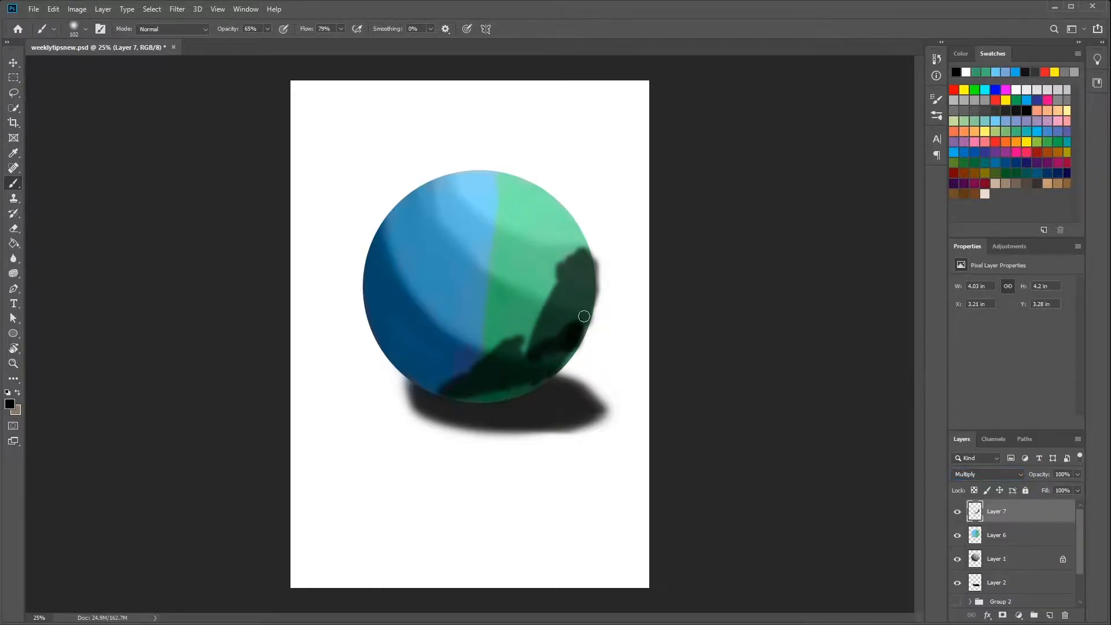
Extend the black shading across the sphere's lower half and left edge, and lower Layer 7's opacity to 29%
{"action": "mouse_move", "coordinate": [578, 324]}
{"action": "left_mouse_down"}
{"action": "mouse_move", "coordinate": [546, 374]}
{"action": "mouse_move", "coordinate": [551, 357]}
{"action": "mouse_move", "coordinate": [493, 396]}
{"action": "mouse_move", "coordinate": [518, 381]}
{"action": "mouse_move", "coordinate": [545, 308]}
{"action": "mouse_move", "coordinate": [507, 364]}
{"action": "mouse_move", "coordinate": [569, 311]}
{"action": "mouse_move", "coordinate": [538, 356]}
{"action": "mouse_move", "coordinate": [556, 299]}
{"action": "mouse_move", "coordinate": [529, 328]}
{"action": "mouse_move", "coordinate": [550, 343]}
{"action": "mouse_move", "coordinate": [585, 279]}
{"action": "mouse_move", "coordinate": [585, 316]}
{"action": "mouse_move", "coordinate": [582, 293]}
{"action": "mouse_move", "coordinate": [499, 361]}
{"action": "mouse_move", "coordinate": [518, 302]}
{"action": "mouse_move", "coordinate": [475, 360]}
{"action": "mouse_move", "coordinate": [504, 291]}
{"action": "mouse_move", "coordinate": [452, 336]}
{"action": "mouse_move", "coordinate": [472, 307]}
{"action": "mouse_move", "coordinate": [466, 284]}
{"action": "mouse_move", "coordinate": [471, 349]}
{"action": "mouse_move", "coordinate": [409, 316]}
{"action": "mouse_move", "coordinate": [465, 391]}
{"action": "mouse_move", "coordinate": [405, 356]}
{"action": "mouse_move", "coordinate": [415, 374]}
{"action": "mouse_move", "coordinate": [377, 233]}
{"action": "mouse_move", "coordinate": [379, 340]}
{"action": "mouse_move", "coordinate": [407, 345]}
{"action": "mouse_move", "coordinate": [383, 265]}
{"action": "mouse_move", "coordinate": [458, 365]}
{"action": "mouse_move", "coordinate": [393, 227]}
{"action": "mouse_move", "coordinate": [461, 356]}
{"action": "mouse_move", "coordinate": [523, 382]}
{"action": "left_mouse_up"}
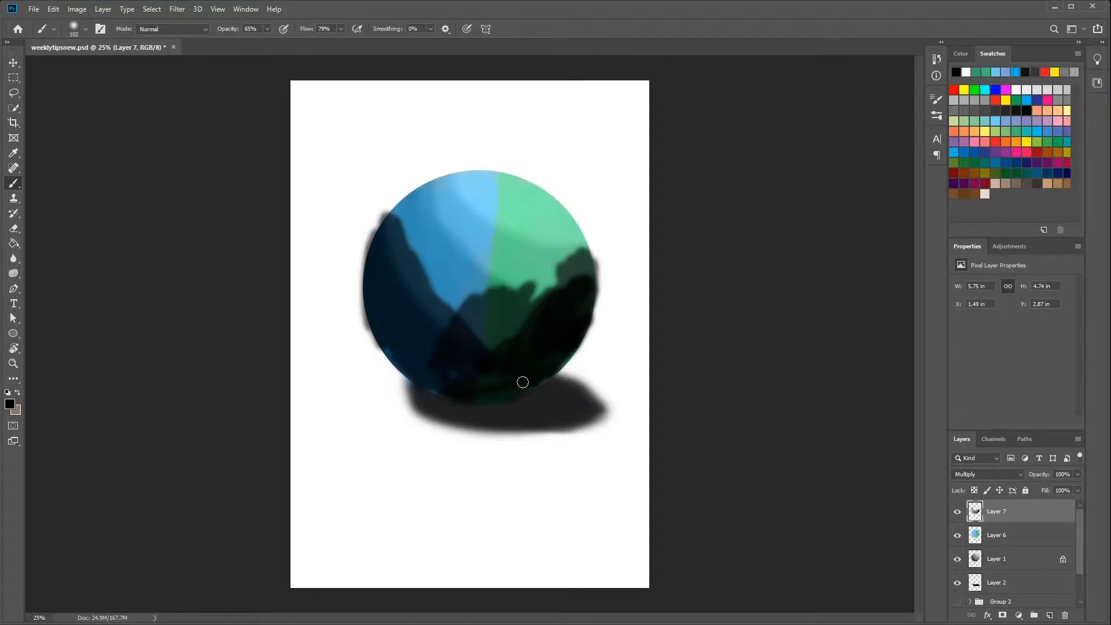
{"action": "mouse_move", "coordinate": [522, 382]}
{"action": "left_mouse_down"}
{"action": "mouse_move", "coordinate": [484, 344]}
{"action": "mouse_move", "coordinate": [515, 346]}
{"action": "mouse_move", "coordinate": [579, 311]}
{"action": "left_mouse_up"}
{"action": "left_click", "coordinate": [1076, 474]}
{"action": "left_click", "coordinate": [1057, 489]}
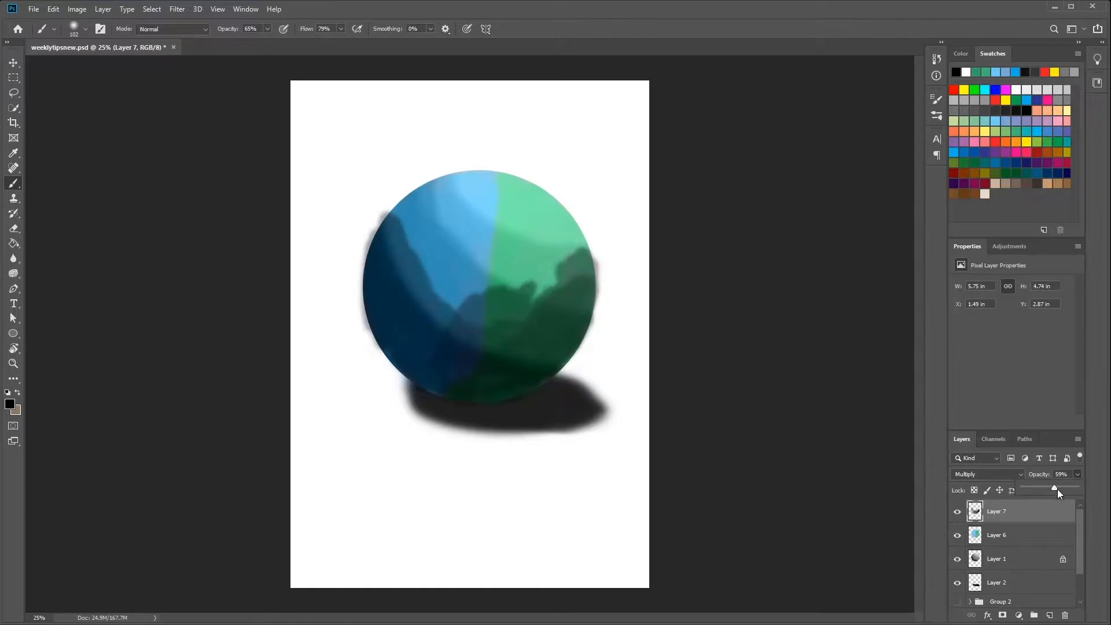
{"action": "left_click_drag", "start_coordinate": [1049, 487], "coordinate": [1039, 489]}
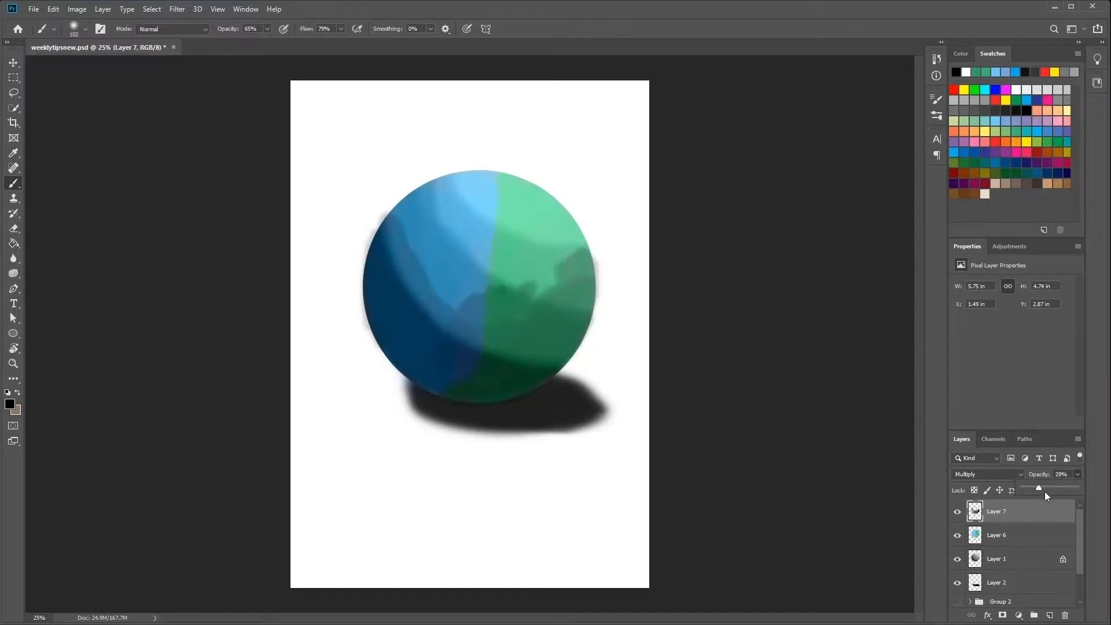
{"action": "left_click", "coordinate": [1007, 514]}
Add a Multiply layer above Layer 7 and paint black over the sphere's darkest band along the lower left and bottom
{"action": "left_click", "coordinate": [1050, 616]}
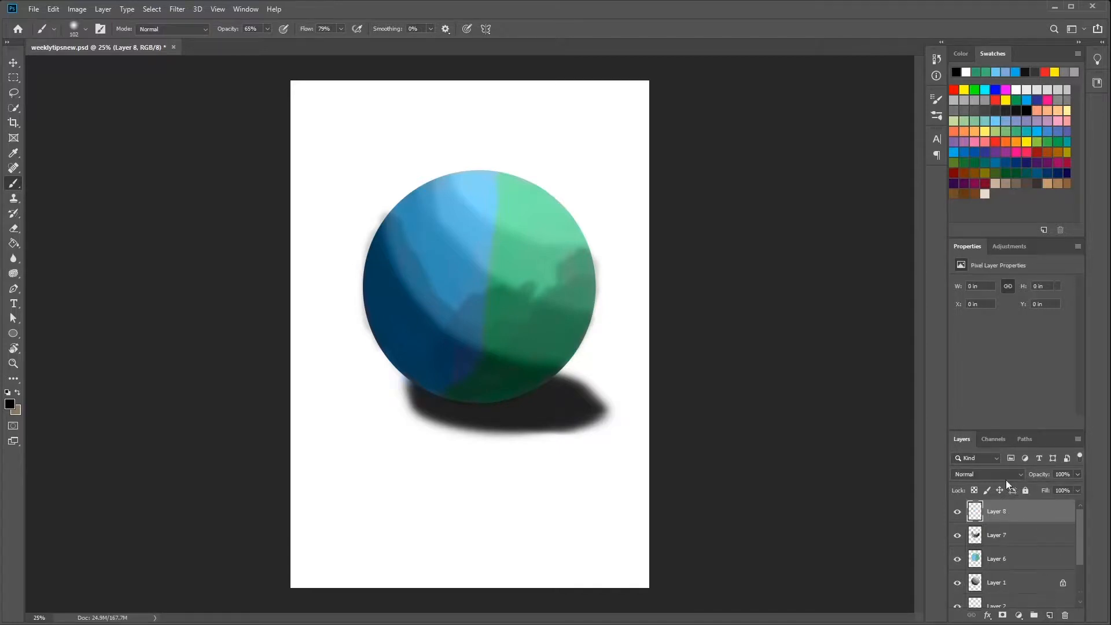
{"action": "left_click", "coordinate": [1001, 476]}
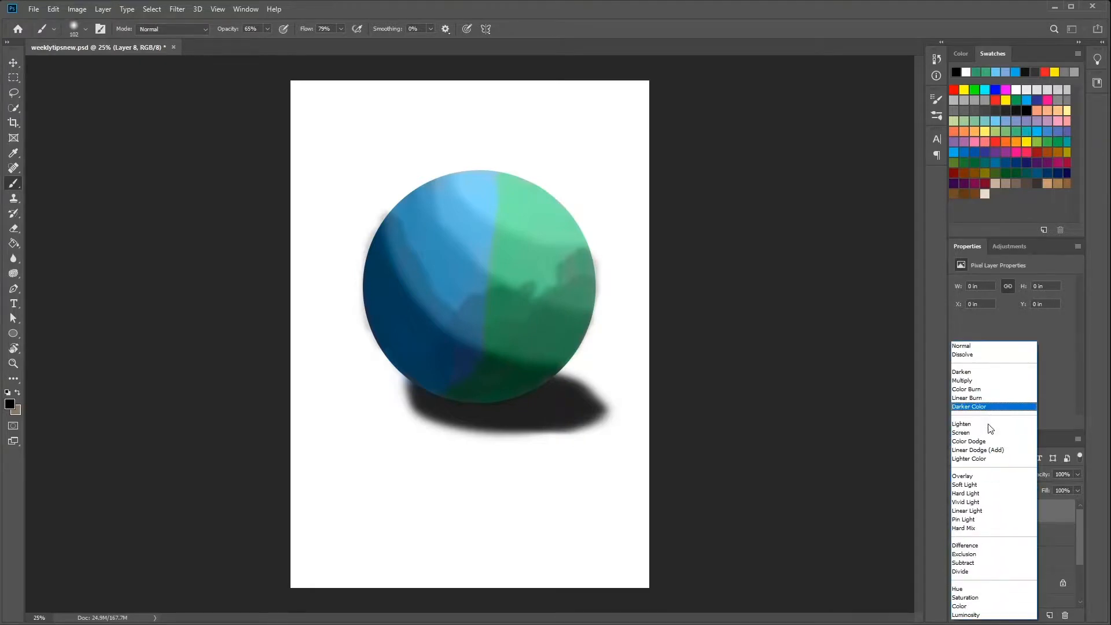
{"action": "left_click", "coordinate": [983, 381]}
{"action": "mouse_move", "coordinate": [439, 365]}
{"action": "left_mouse_down"}
{"action": "mouse_move", "coordinate": [406, 355]}
{"action": "mouse_move", "coordinate": [367, 261]}
{"action": "mouse_move", "coordinate": [389, 309]}
{"action": "mouse_move", "coordinate": [373, 259]}
{"action": "mouse_move", "coordinate": [391, 303]}
{"action": "mouse_move", "coordinate": [470, 374]}
{"action": "mouse_move", "coordinate": [391, 322]}
{"action": "mouse_move", "coordinate": [417, 382]}
{"action": "mouse_move", "coordinate": [526, 382]}
{"action": "mouse_move", "coordinate": [406, 351]}
{"action": "mouse_move", "coordinate": [441, 379]}
{"action": "mouse_move", "coordinate": [434, 389]}
{"action": "mouse_move", "coordinate": [524, 392]}
{"action": "left_mouse_up"}
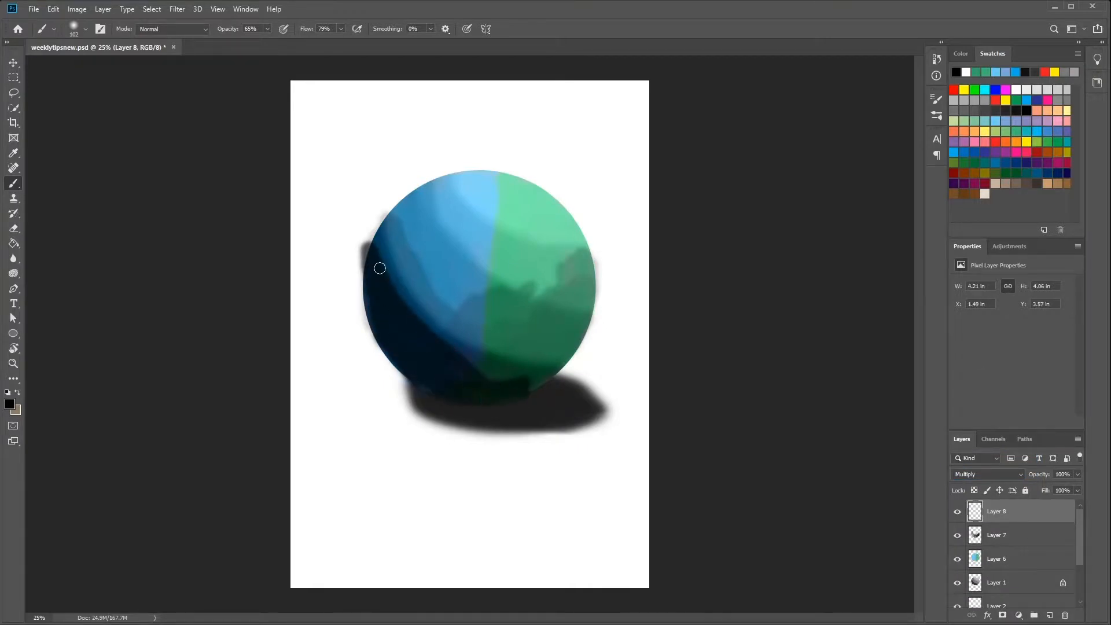
Raise the opacity of Layer 7 to 65%
{"action": "left_click", "coordinate": [1007, 535]}
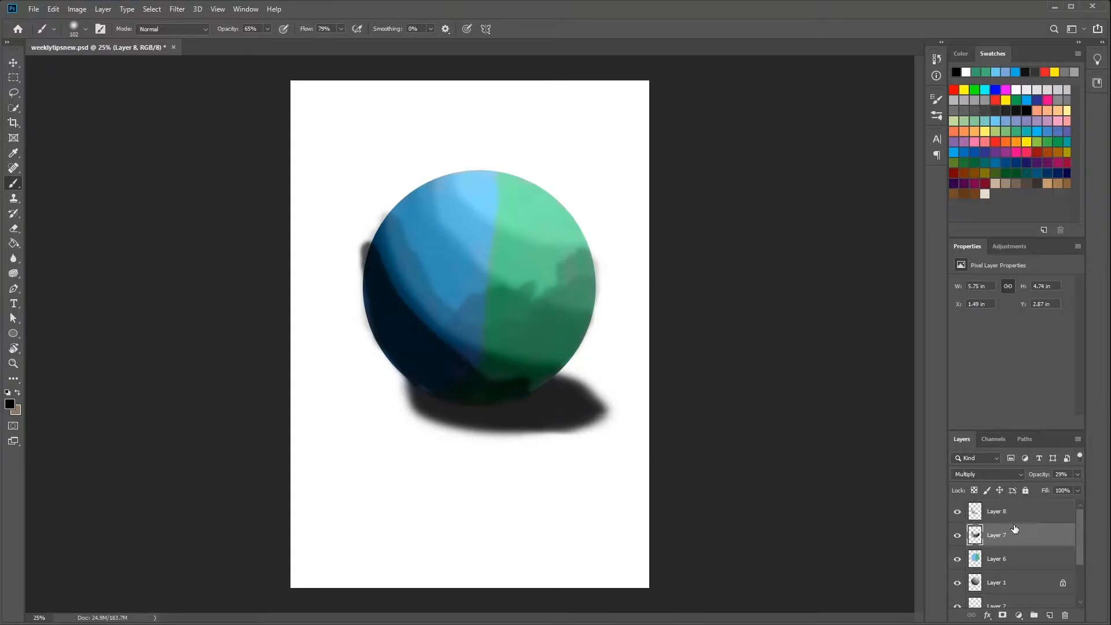
{"action": "left_click", "coordinate": [1076, 475]}
{"action": "left_click", "coordinate": [1057, 489]}
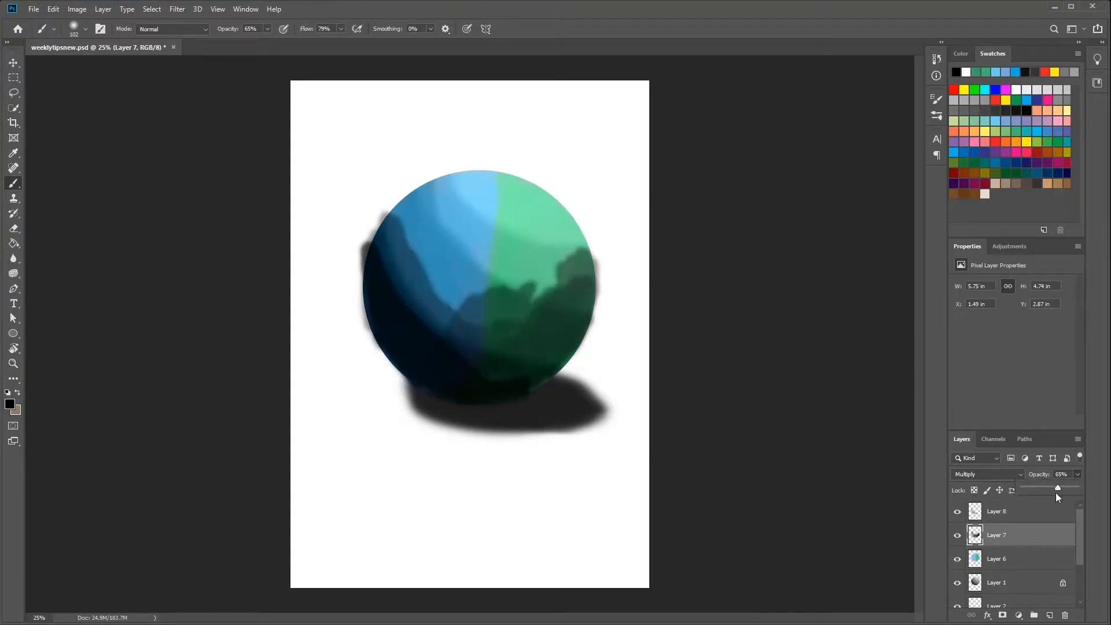
Select Layer 8 and hide both shading layers, Layer 7 and Layer 8
{"action": "left_click", "coordinate": [1003, 509]}
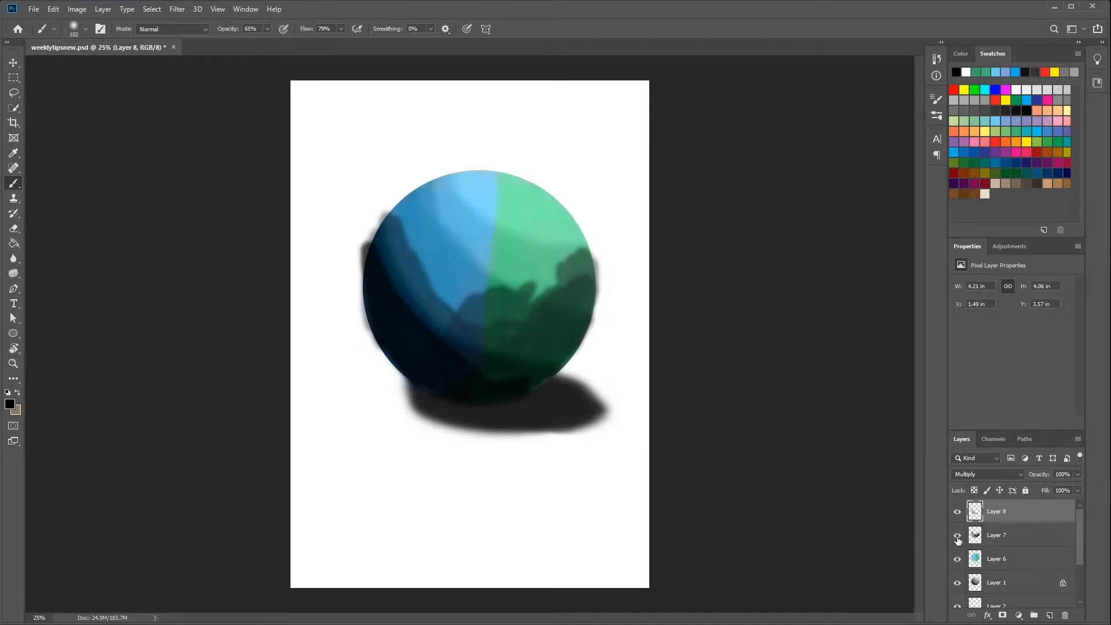
{"action": "left_click", "coordinate": [958, 535]}
{"action": "left_click", "coordinate": [958, 514]}
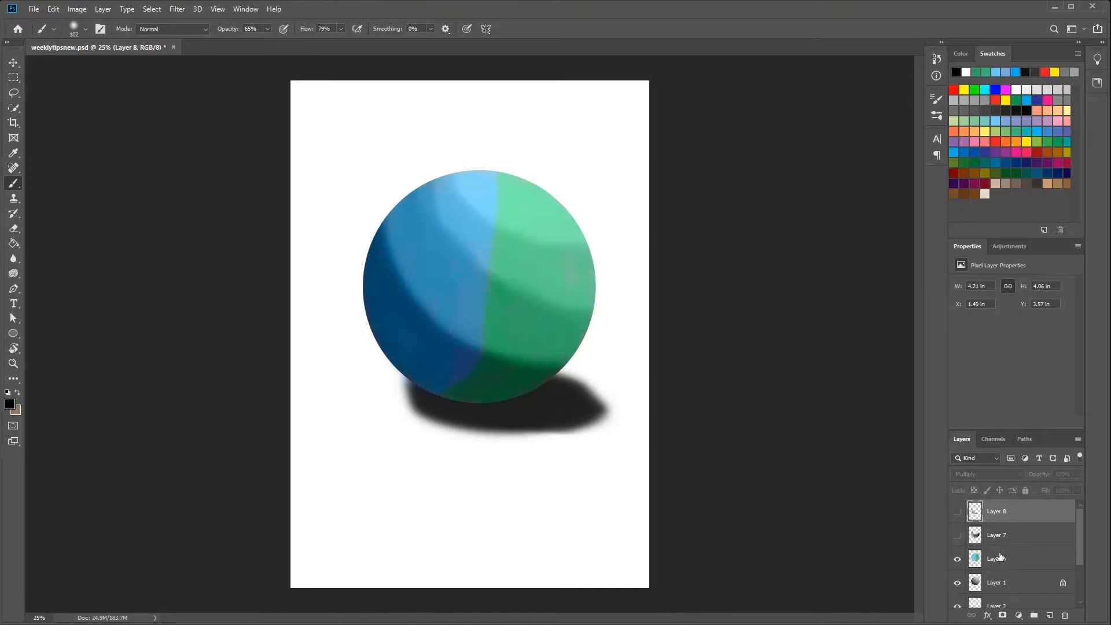
Add a new layer directly above Layer 6 and set its blend mode to Overlay
{"action": "left_click", "coordinate": [1002, 559]}
{"action": "left_click", "coordinate": [1051, 613]}
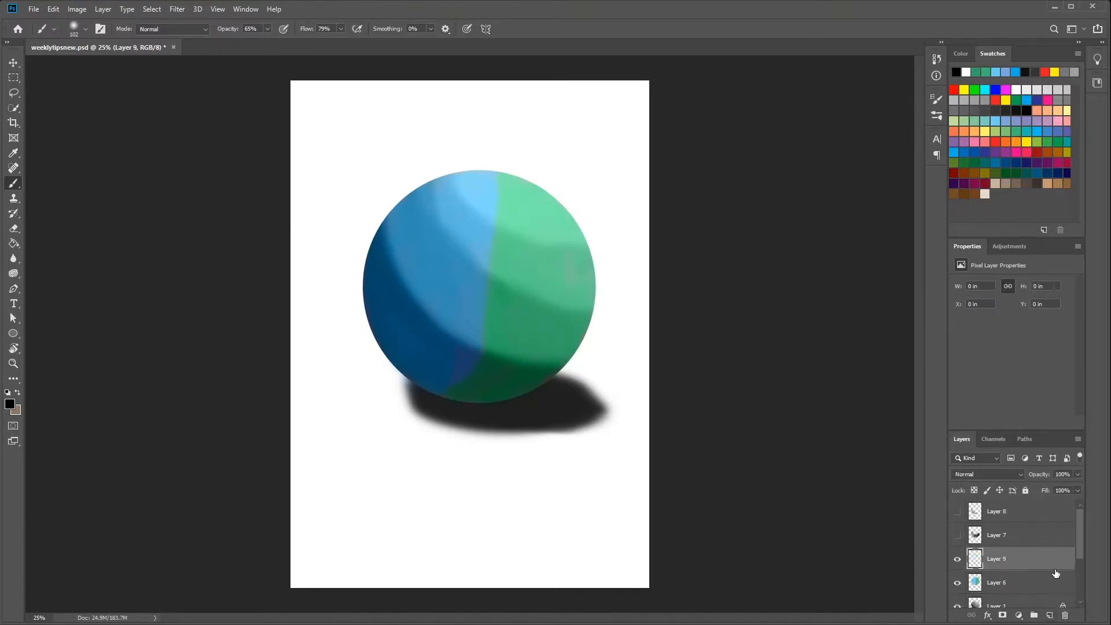
{"action": "left_click", "coordinate": [1016, 474]}
{"action": "left_click", "coordinate": [977, 476]}
Paint white highlights over the lit upper area of the blue and green halves with a 174 px Soft Round brush
{"action": "left_click", "coordinate": [1017, 90]}
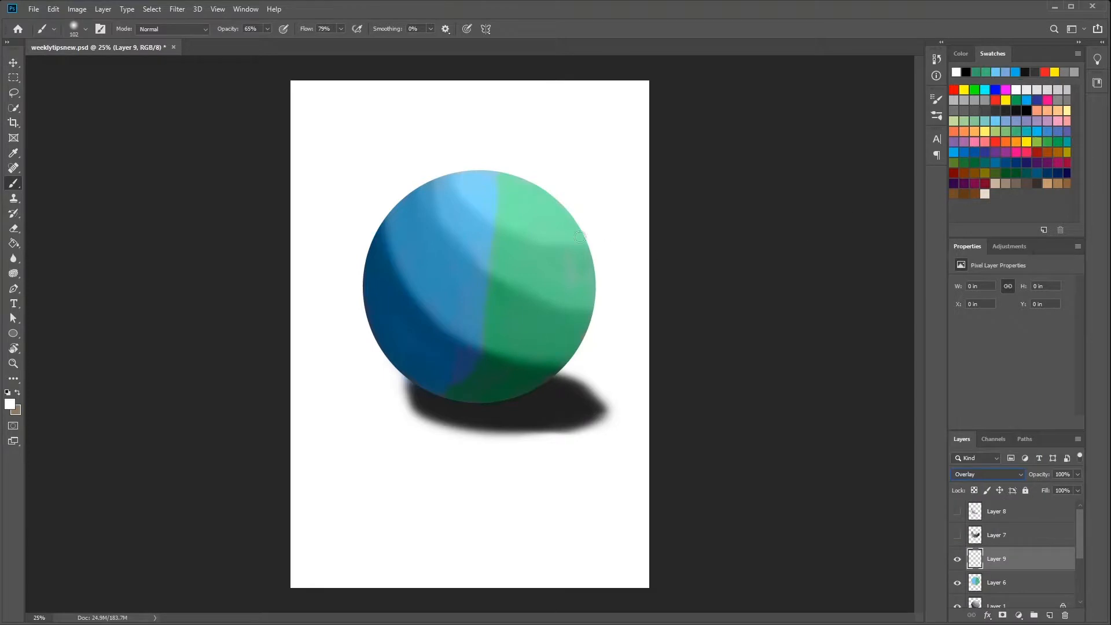
{"action": "right_click", "coordinate": [550, 185]}
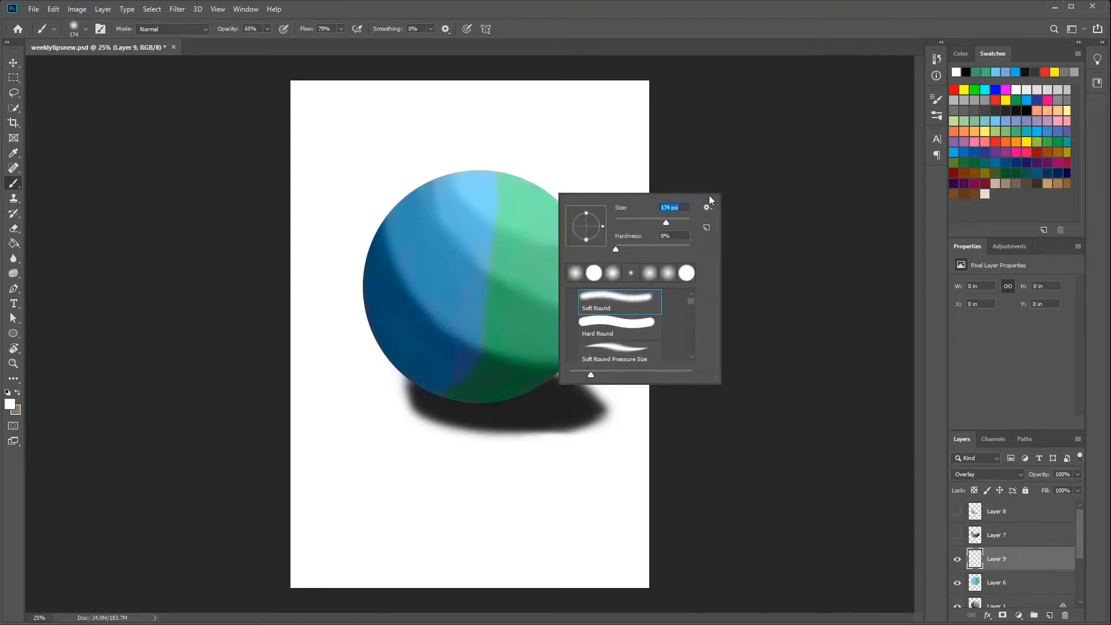
{"action": "mouse_move", "coordinate": [525, 174]}
{"action": "left_mouse_down"}
{"action": "mouse_move", "coordinate": [519, 200]}
{"action": "mouse_move", "coordinate": [506, 159]}
{"action": "mouse_move", "coordinate": [466, 143]}
{"action": "mouse_move", "coordinate": [482, 217]}
{"action": "mouse_move", "coordinate": [506, 207]}
{"action": "mouse_move", "coordinate": [509, 168]}
{"action": "mouse_move", "coordinate": [539, 188]}
{"action": "mouse_move", "coordinate": [548, 217]}
{"action": "mouse_move", "coordinate": [501, 184]}
{"action": "mouse_move", "coordinate": [441, 170]}
{"action": "mouse_move", "coordinate": [563, 221]}
{"action": "mouse_move", "coordinate": [493, 211]}
{"action": "mouse_move", "coordinate": [444, 174]}
{"action": "mouse_move", "coordinate": [457, 207]}
{"action": "mouse_move", "coordinate": [453, 195]}
{"action": "mouse_move", "coordinate": [490, 237]}
{"action": "mouse_move", "coordinate": [542, 250]}
{"action": "mouse_move", "coordinate": [440, 145]}
{"action": "mouse_move", "coordinate": [543, 232]}
{"action": "mouse_move", "coordinate": [576, 221]}
{"action": "mouse_move", "coordinate": [545, 238]}
{"action": "left_mouse_up"}
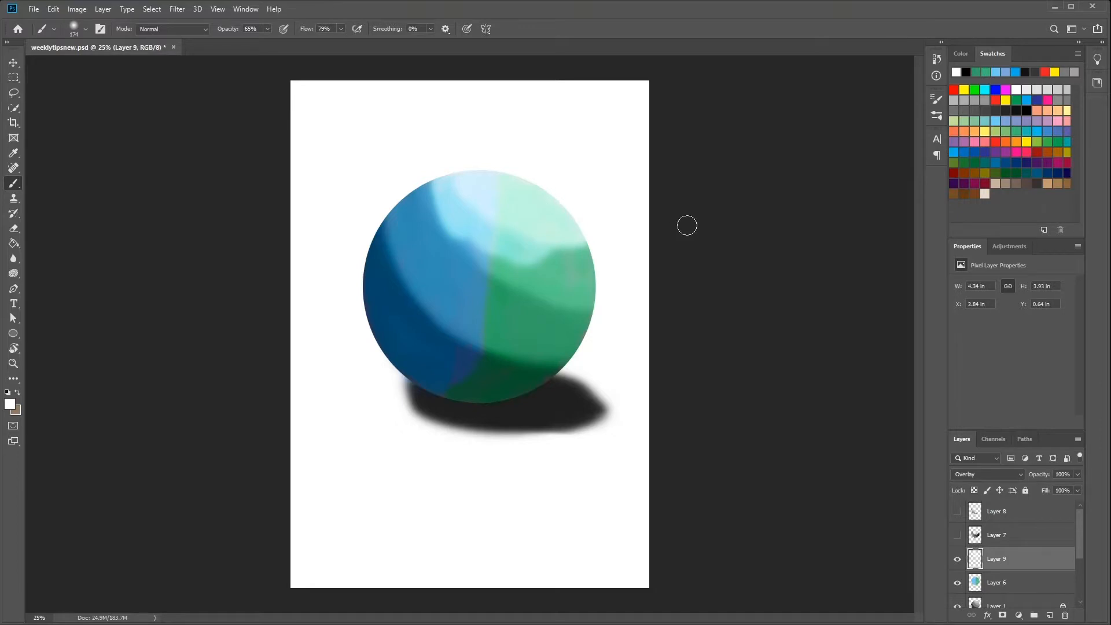
Lower the opacity of the Overlay highlight layer, Layer 9
{"action": "left_click", "coordinate": [1077, 474]}
{"action": "left_click", "coordinate": [1053, 487]}
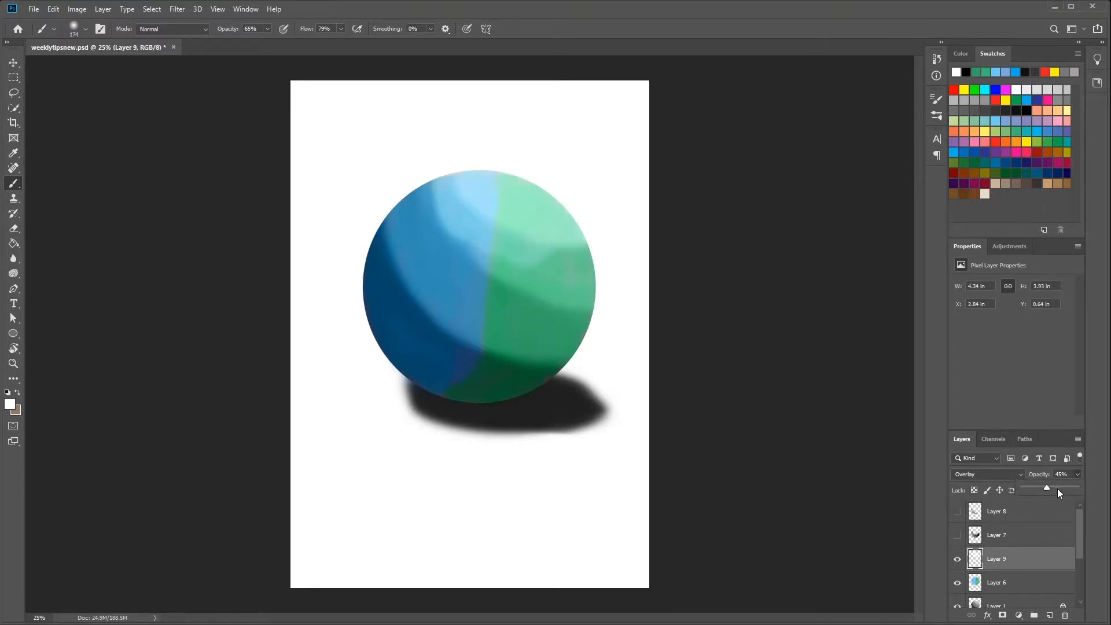
{"action": "mouse_move", "coordinate": [1057, 490]}
{"action": "left_mouse_down"}
{"action": "mouse_move", "coordinate": [1068, 486]}
{"action": "mouse_move", "coordinate": [1036, 487]}
{"action": "left_mouse_up"}
Add a new layer above Layer 9 and sample the light green near the sphere's top edge as the foreground colour
{"action": "left_click", "coordinate": [1049, 615]}
{"action": "key", "text": "alt"}
{"action": "left_click", "coordinate": [534, 191], "text": "alt"}
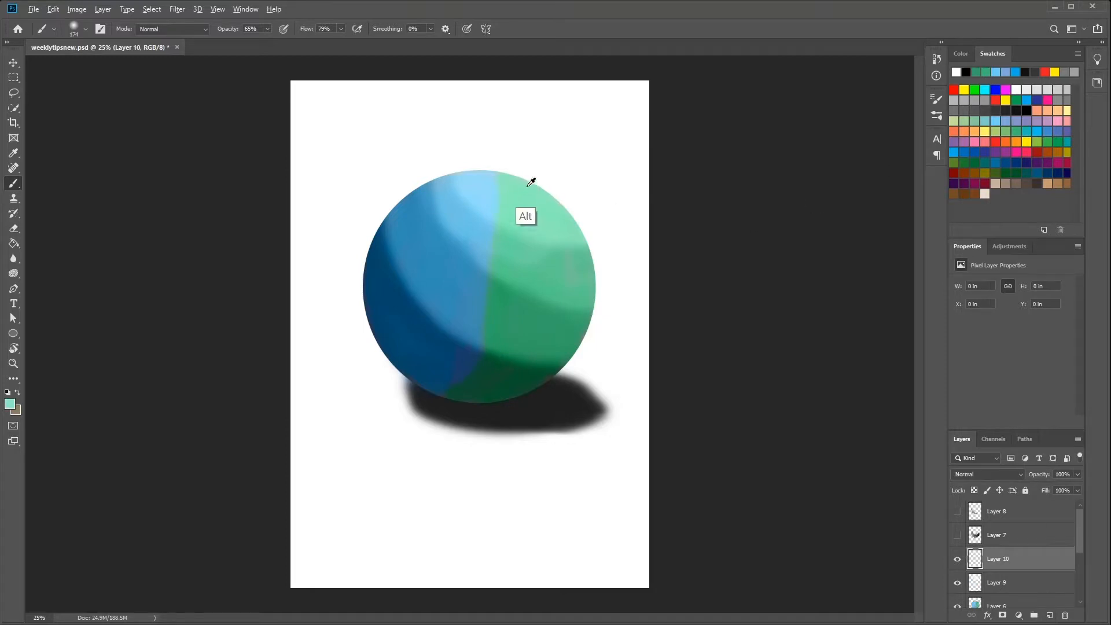
Change the foreground colour to a slightly darker mint green and undo the test stroke over the sphere's upper edge
{"action": "left_click", "coordinate": [9, 404]}
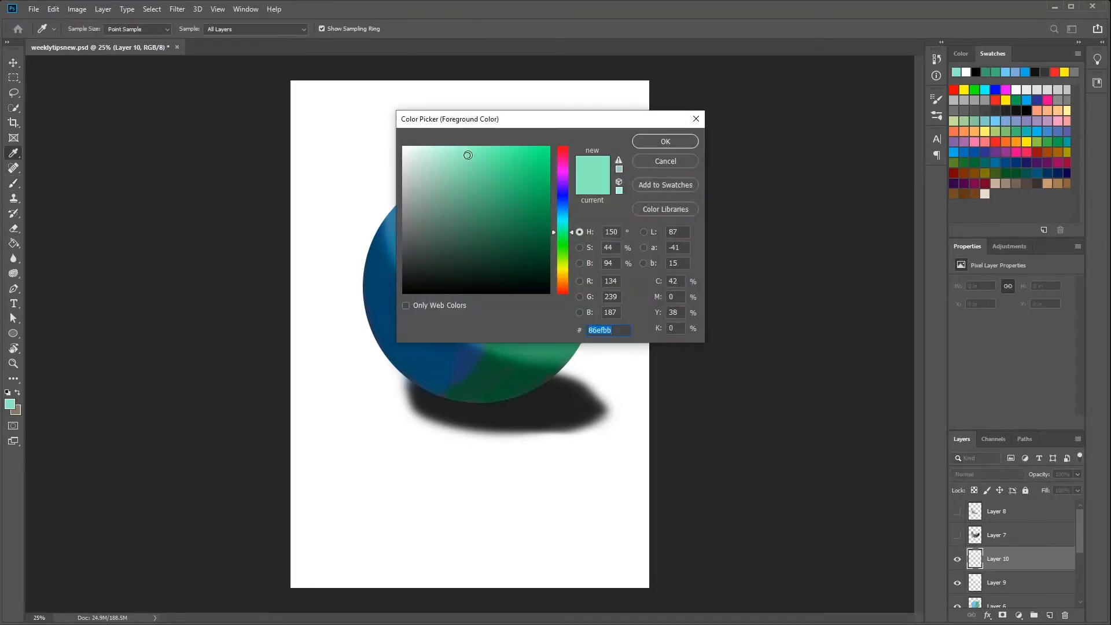
{"action": "left_click", "coordinate": [465, 171]}
{"action": "left_click", "coordinate": [676, 141]}
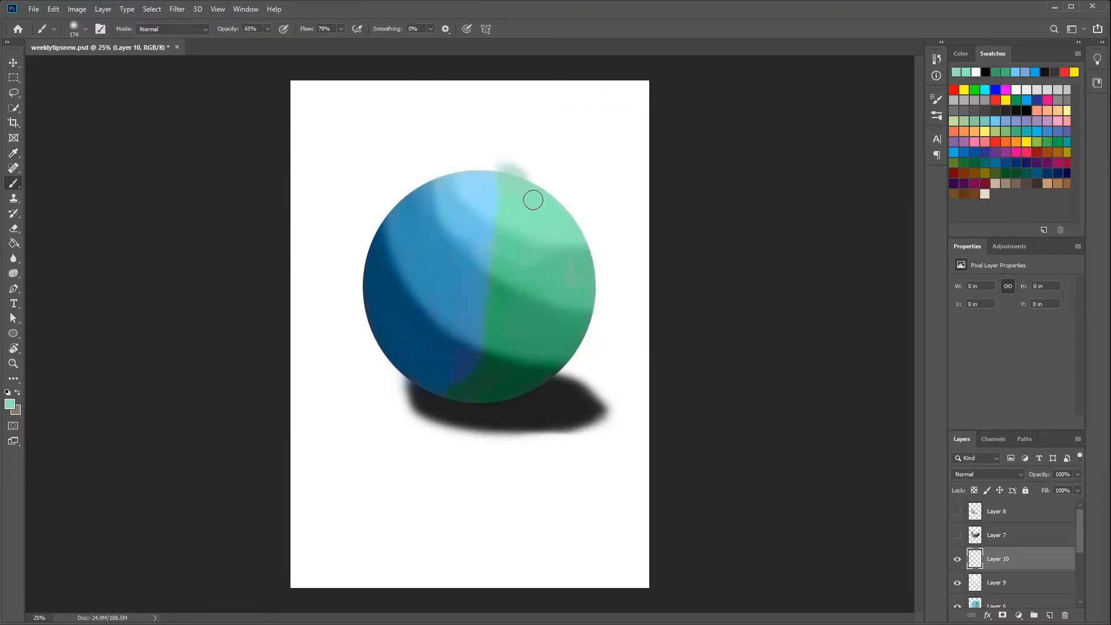
{"action": "key", "text": "ctrl+z"}
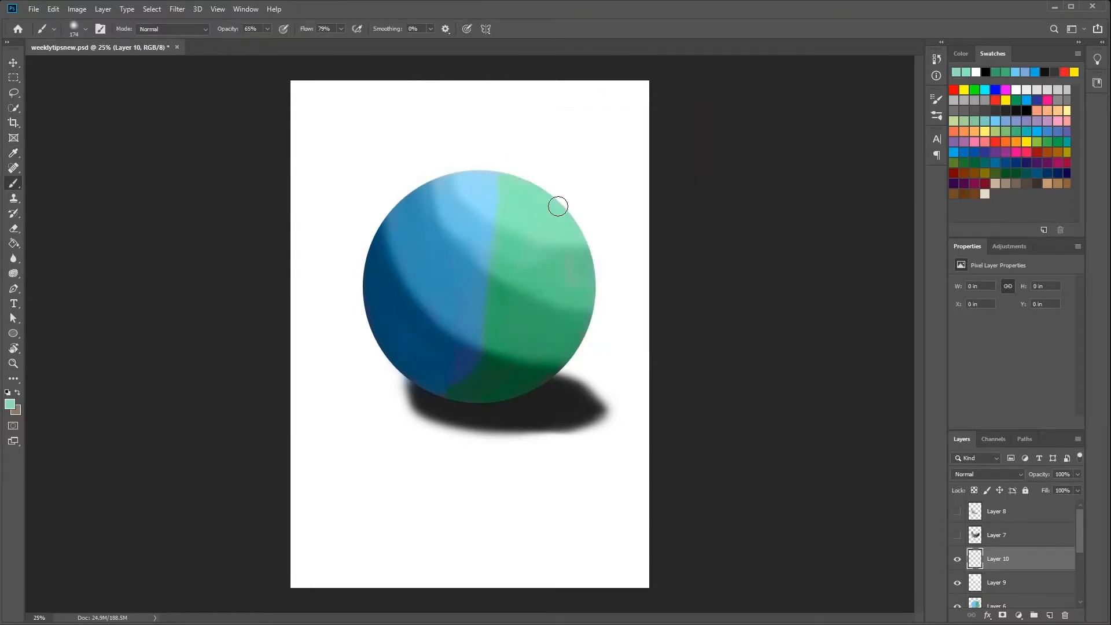